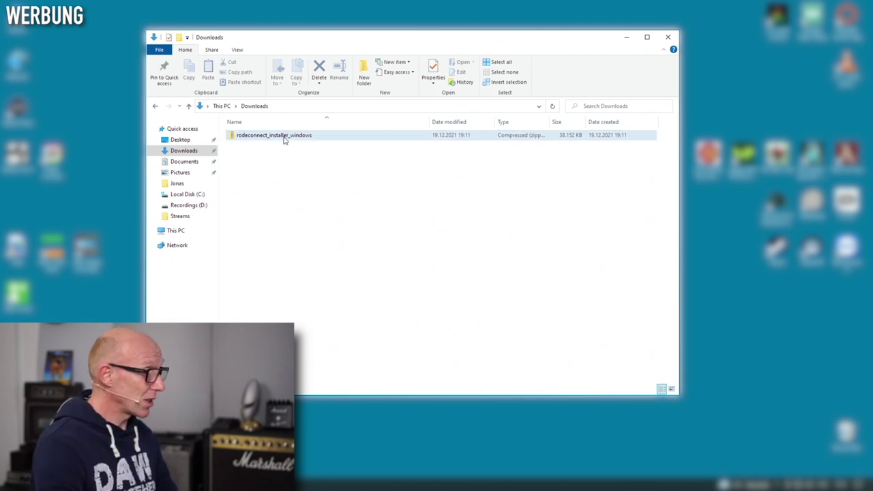
Extract the rodeconnect_installer_windows archive in Downloads and select the RODEConnect 1.3.4 (Windows) installer in the extracted folder
{"action": "right_click", "coordinate": [286, 140]}
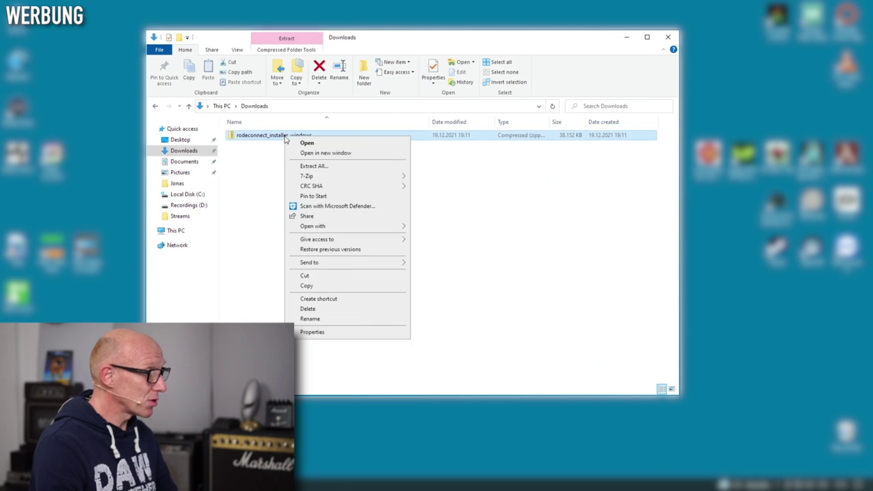
{"action": "left_click", "coordinate": [342, 167]}
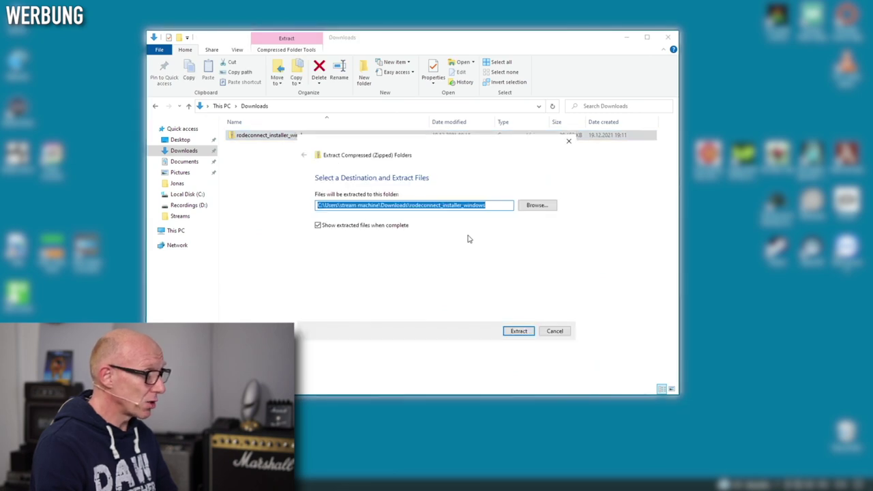
{"action": "left_click", "coordinate": [518, 331]}
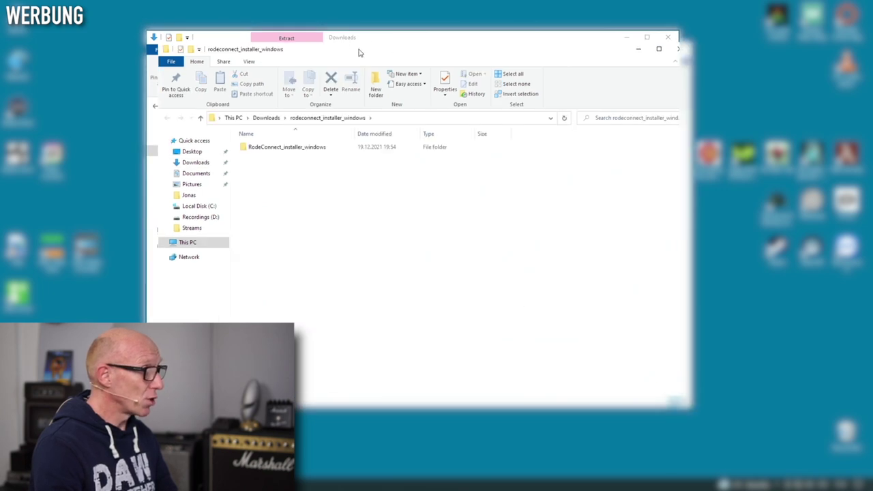
{"action": "double_click", "coordinate": [308, 157]}
{"action": "left_click", "coordinate": [311, 165]}
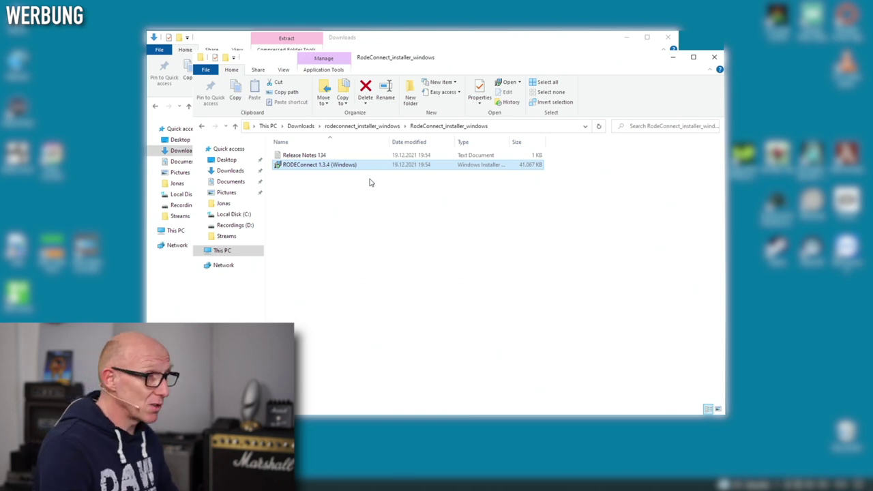
Close the two folder windows and launch RODE Connect from the desktop
{"action": "left_click", "coordinate": [713, 58]}
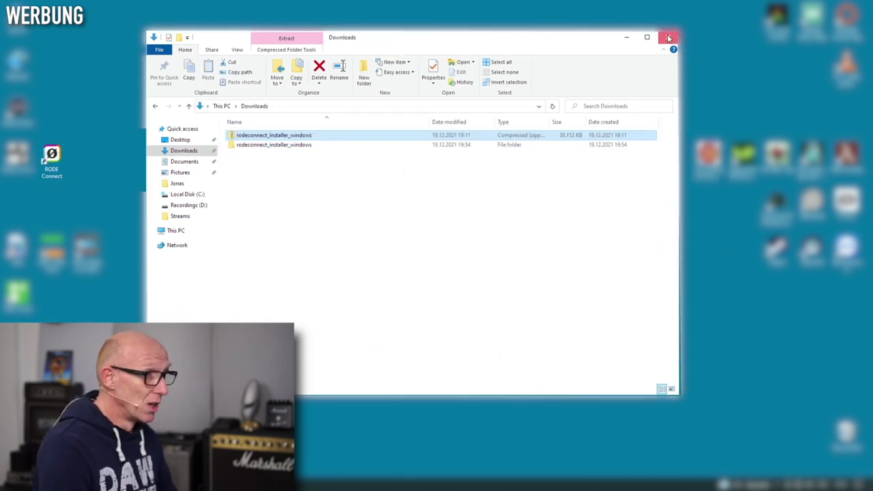
{"action": "left_click", "coordinate": [668, 39]}
{"action": "left_click", "coordinate": [45, 159]}
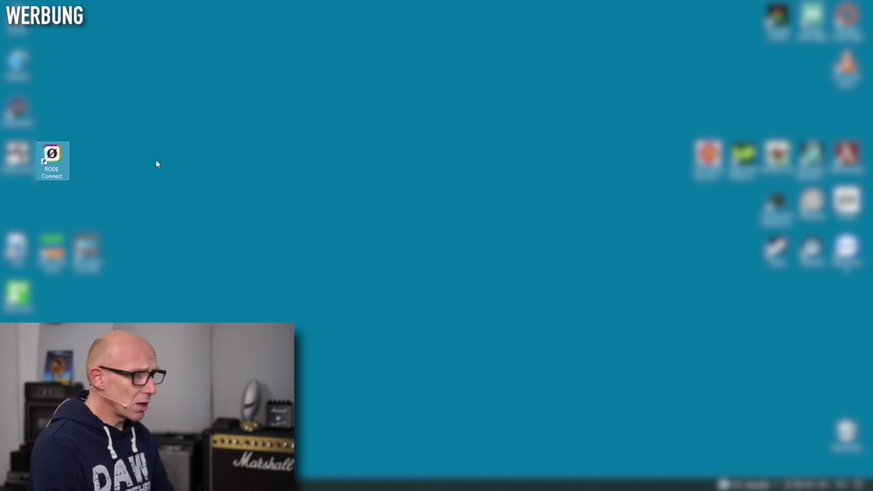
{"action": "double_click", "coordinate": [43, 160]}
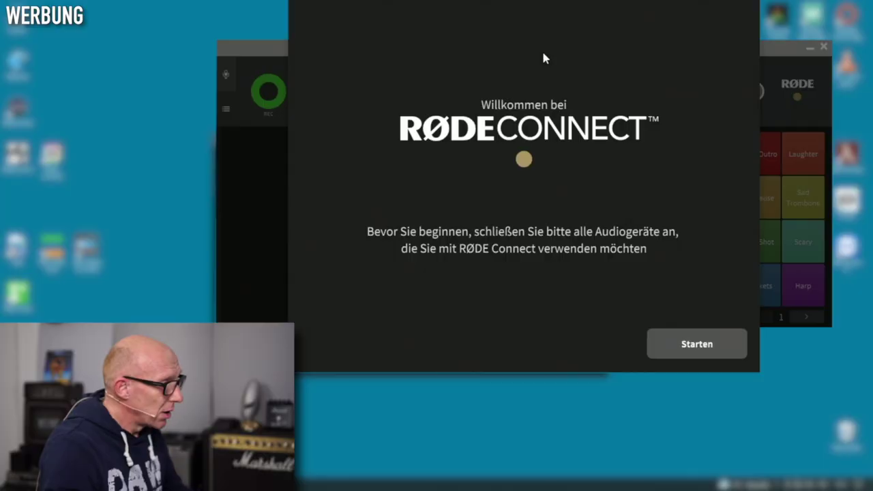
Start the setup assistant and assign the two NT-USB Mini microphones to microphone slots 1 and 2
{"action": "left_click", "coordinate": [695, 344]}
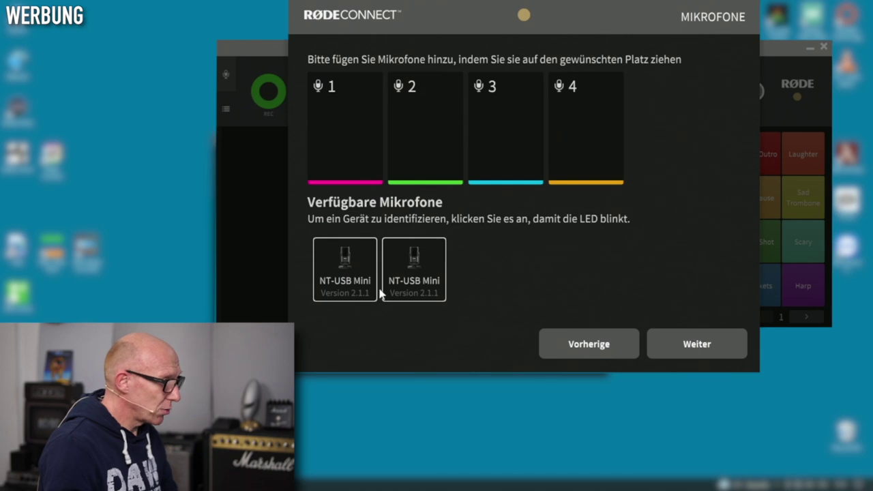
{"action": "left_click_drag", "start_coordinate": [359, 255], "coordinate": [329, 102]}
{"action": "left_click_drag", "start_coordinate": [421, 277], "coordinate": [426, 161]}
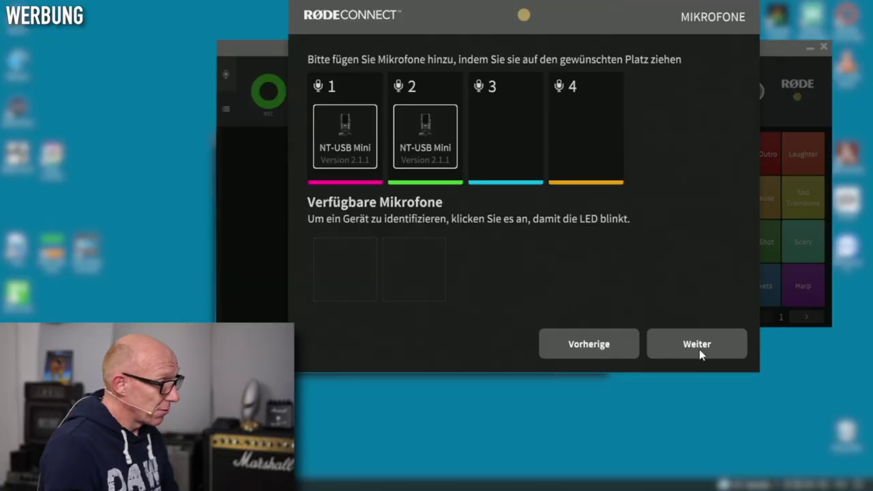
{"action": "left_click", "coordinate": [698, 349]}
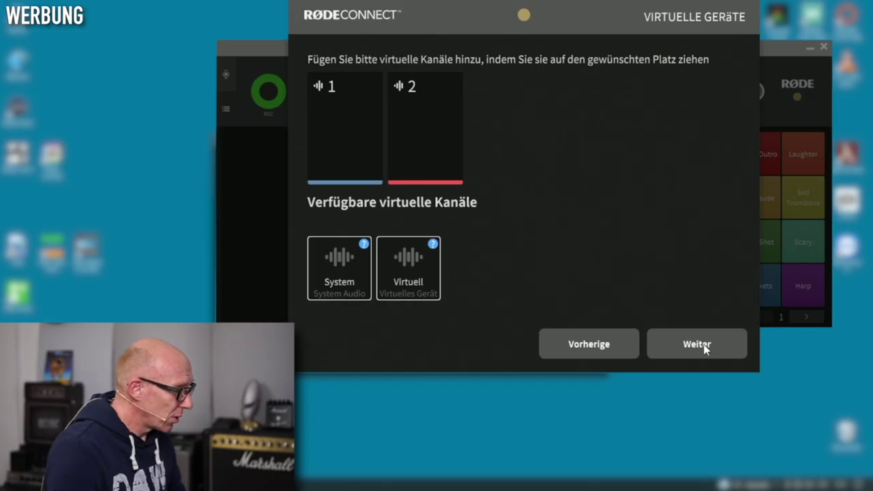
Assign System to virtual slot 1 and Virtuell to virtual slot 2, and finish the setup assistant
{"action": "left_click_drag", "start_coordinate": [362, 282], "coordinate": [345, 140]}
{"action": "left_click_drag", "start_coordinate": [399, 279], "coordinate": [420, 135]}
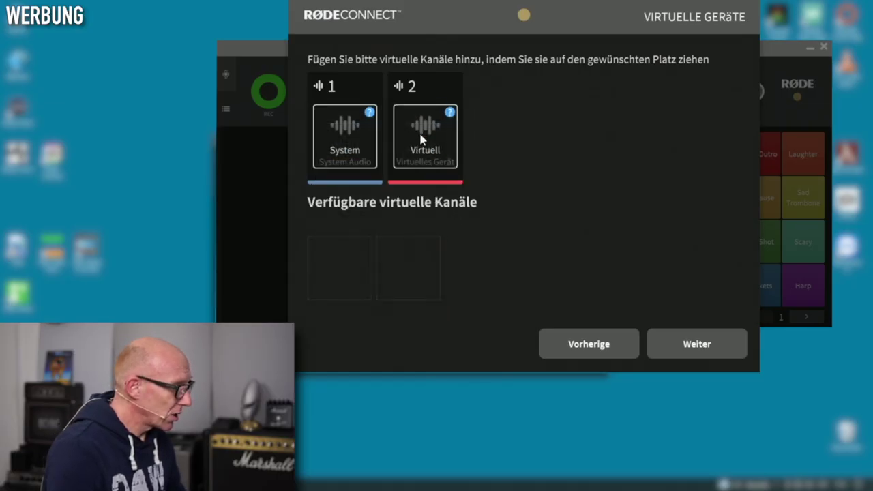
{"action": "left_click", "coordinate": [703, 351]}
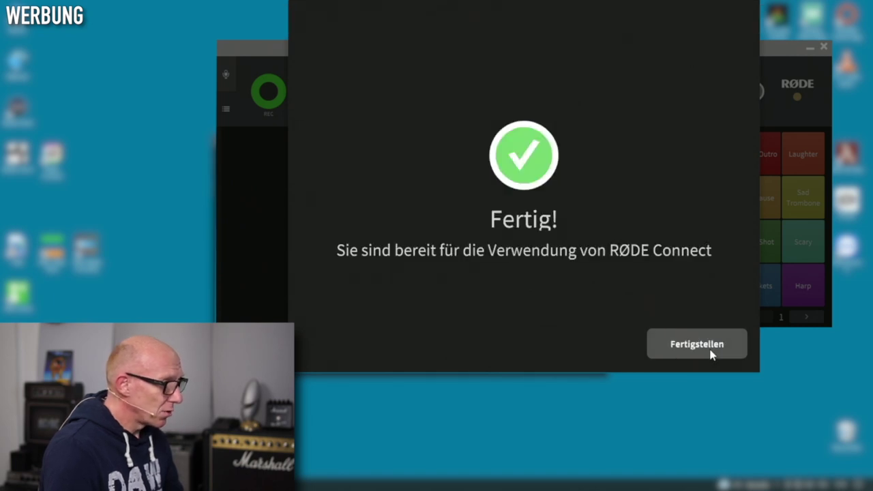
{"action": "left_click", "coordinate": [706, 344]}
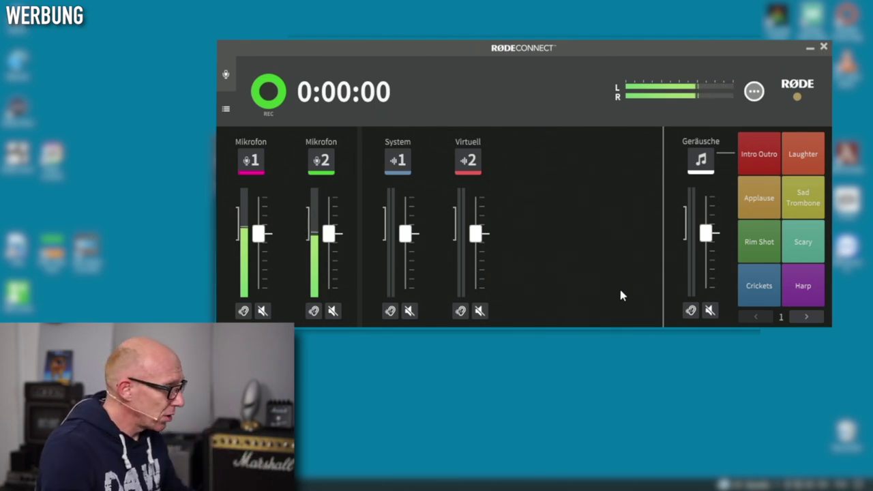
Set the input level (Pegel) of Mikrofon 1 to 13
{"action": "left_click", "coordinate": [254, 160]}
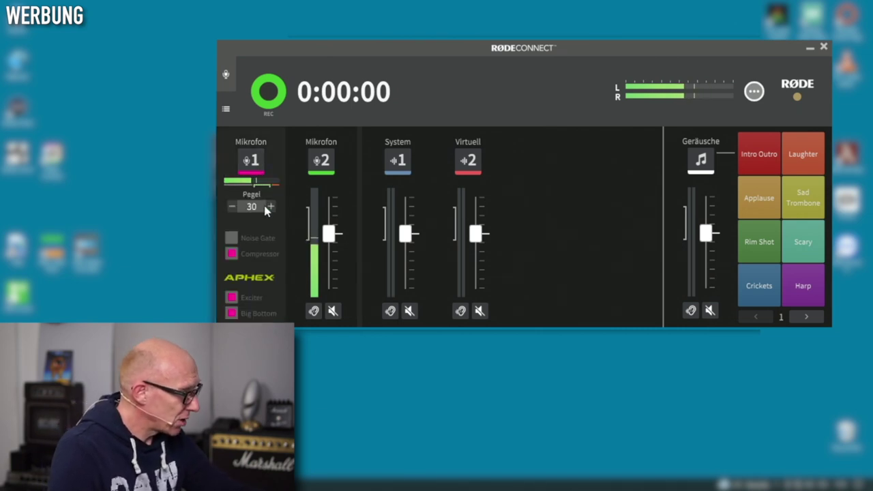
{"action": "left_click", "coordinate": [232, 207]}
{"action": "left_click", "coordinate": [232, 207]}
{"action": "left_click", "coordinate": [232, 207]}
{"action": "left_click", "coordinate": [232, 207]}
{"action": "left_click", "coordinate": [232, 207]}
{"action": "left_click", "coordinate": [232, 207]}
{"action": "left_click", "coordinate": [232, 207]}
{"action": "left_click", "coordinate": [232, 206]}
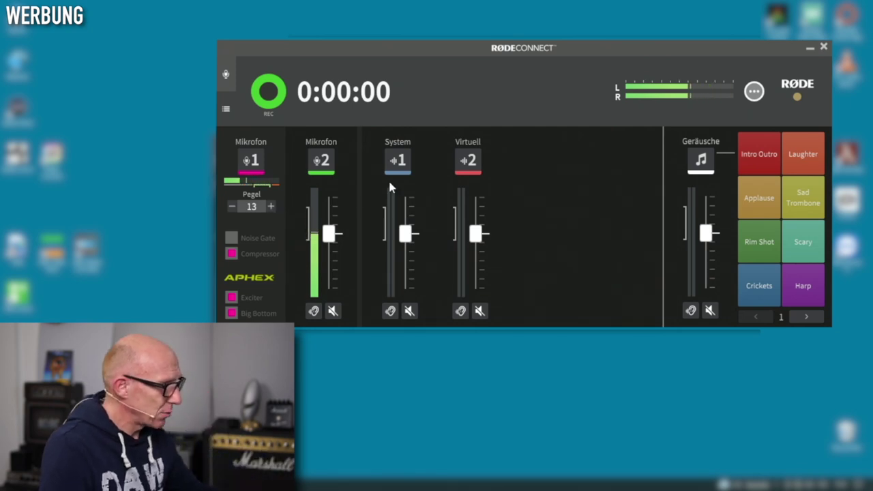
Set the input level (Pegel) of Mikrofon 2 to 13 and return both microphone channels to the fader view
{"action": "left_click", "coordinate": [328, 162]}
{"action": "scroll", "coordinate": [306, 205], "scroll_direction": "down", "scroll_amount": 12}
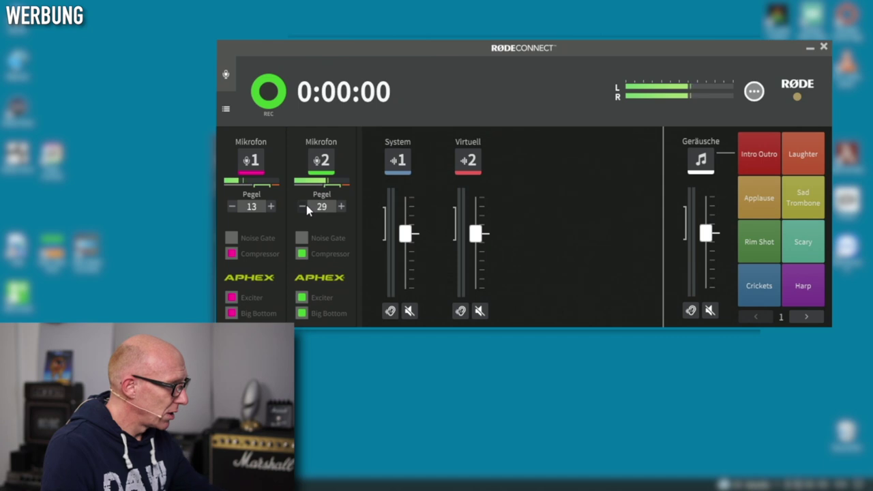
{"action": "scroll", "coordinate": [306, 205], "scroll_direction": "down", "scroll_amount": 5}
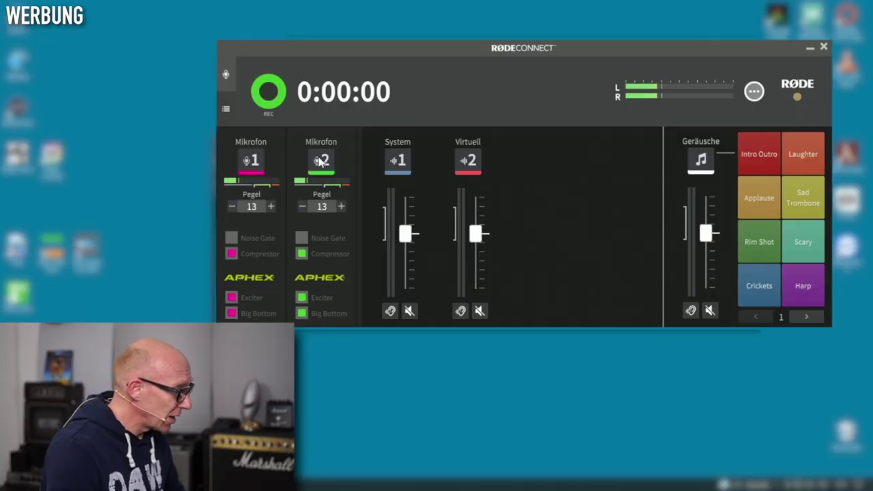
{"action": "left_click", "coordinate": [319, 161]}
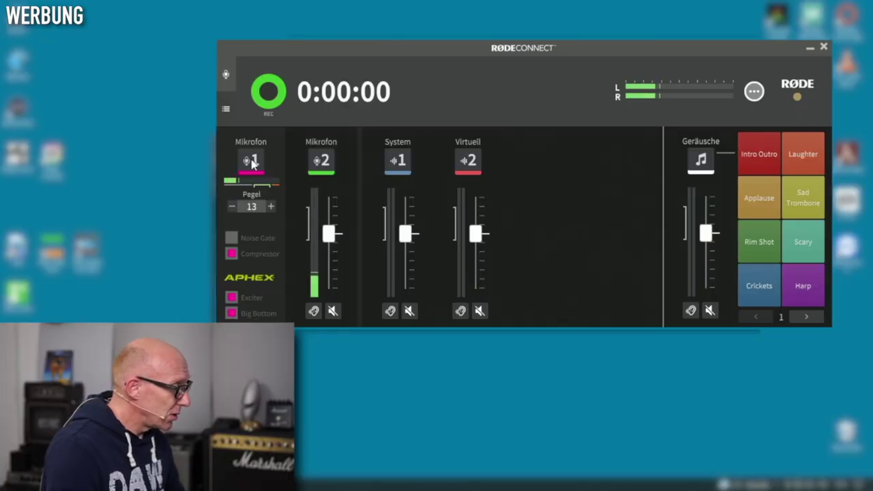
{"action": "left_click", "coordinate": [252, 162]}
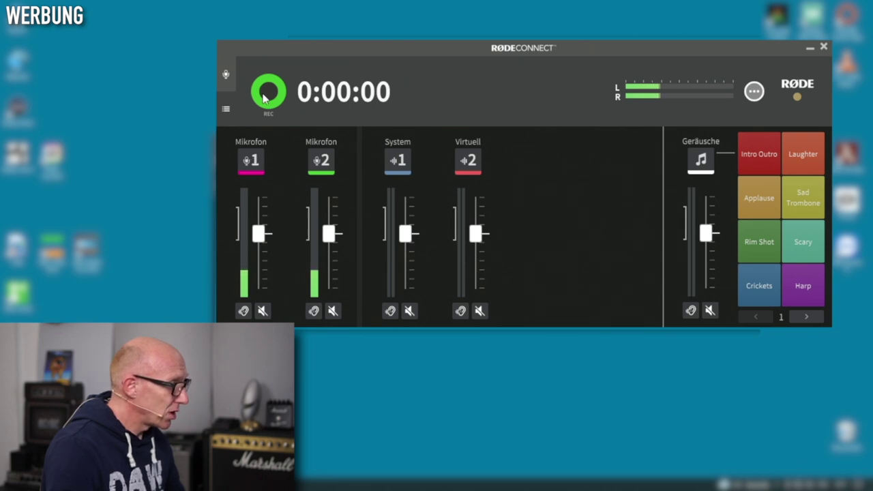
Open the preferences, check the available monitor outputs and set Monitor-Mix to Mikrofone eingeschlossen
{"action": "left_click", "coordinate": [754, 92]}
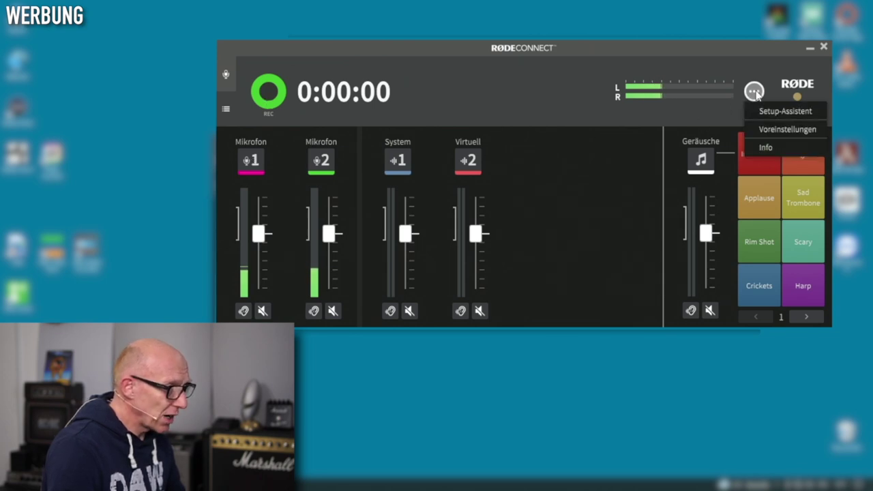
{"action": "left_click", "coordinate": [790, 131]}
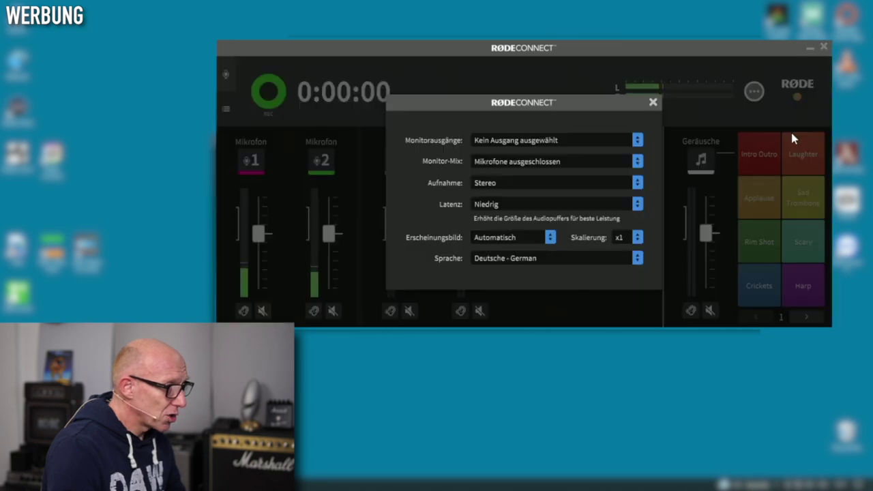
{"action": "left_click_drag", "start_coordinate": [546, 104], "coordinate": [545, 72]}
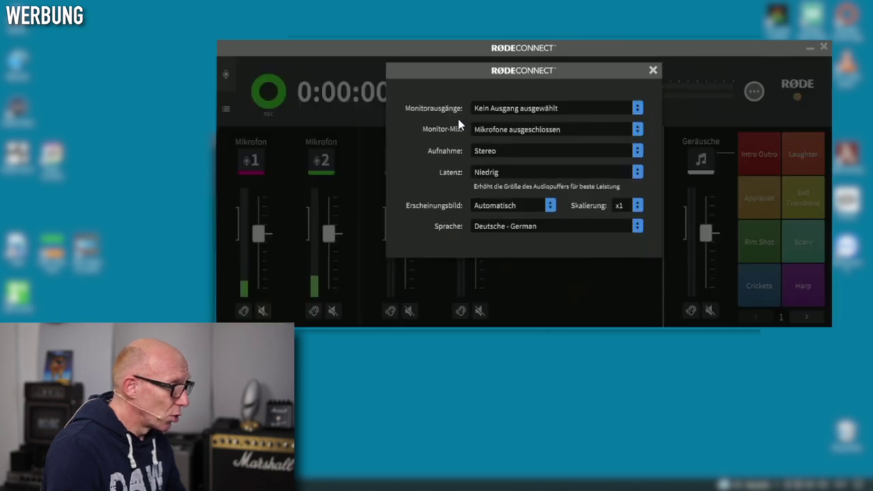
{"action": "left_click", "coordinate": [638, 108]}
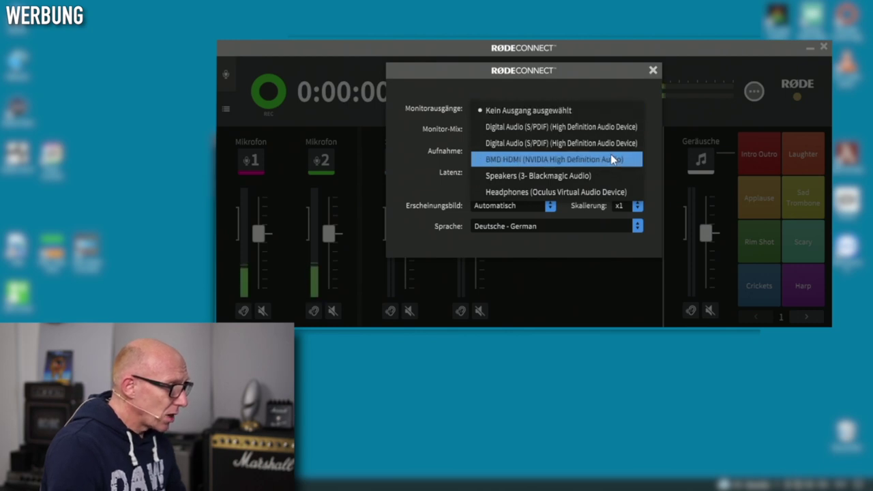
{"action": "left_click", "coordinate": [612, 82]}
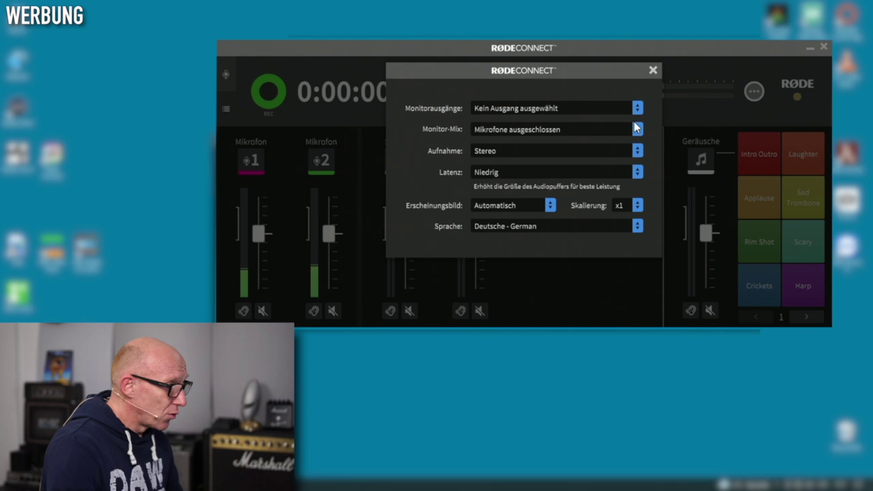
{"action": "left_click", "coordinate": [638, 129]}
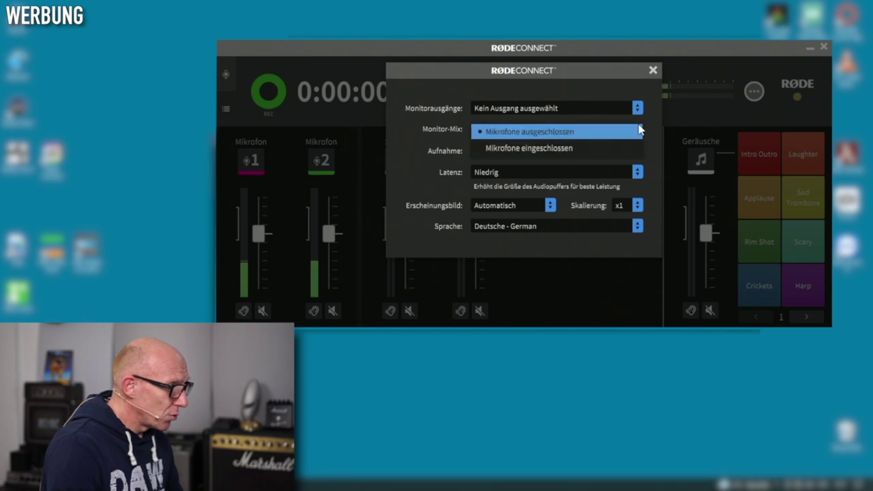
{"action": "left_click", "coordinate": [612, 148]}
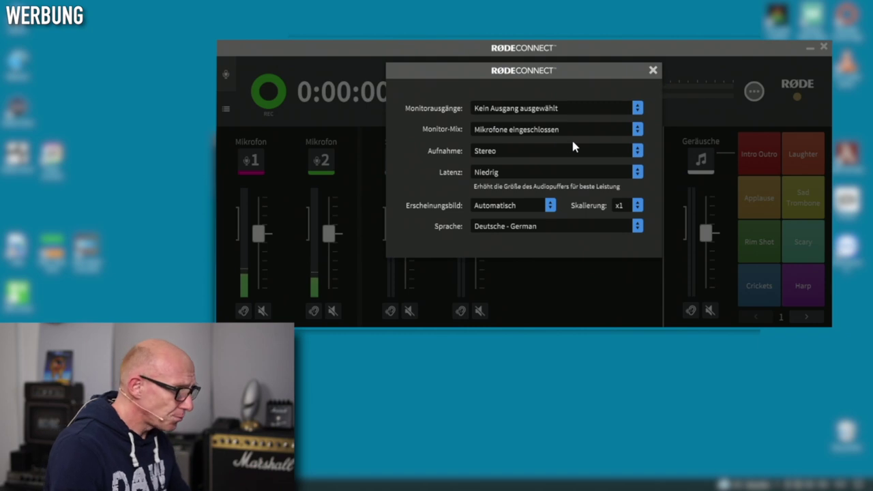
Set the recording mode (Aufnahme) to Mehrkanalig and close the preferences
{"action": "left_click", "coordinate": [639, 151]}
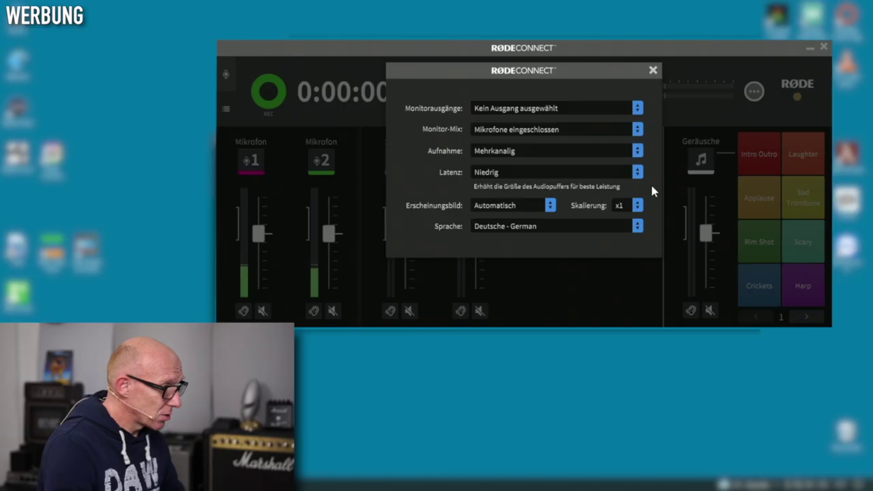
{"action": "left_click", "coordinate": [635, 174]}
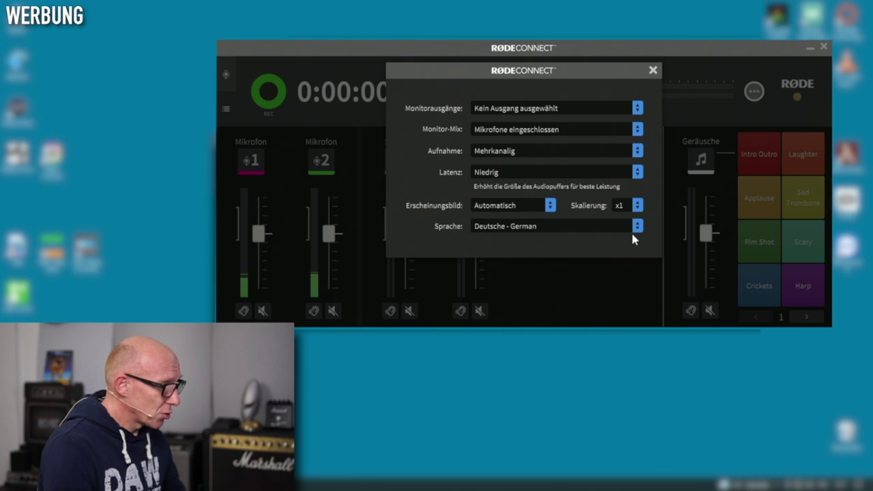
{"action": "left_click", "coordinate": [653, 70]}
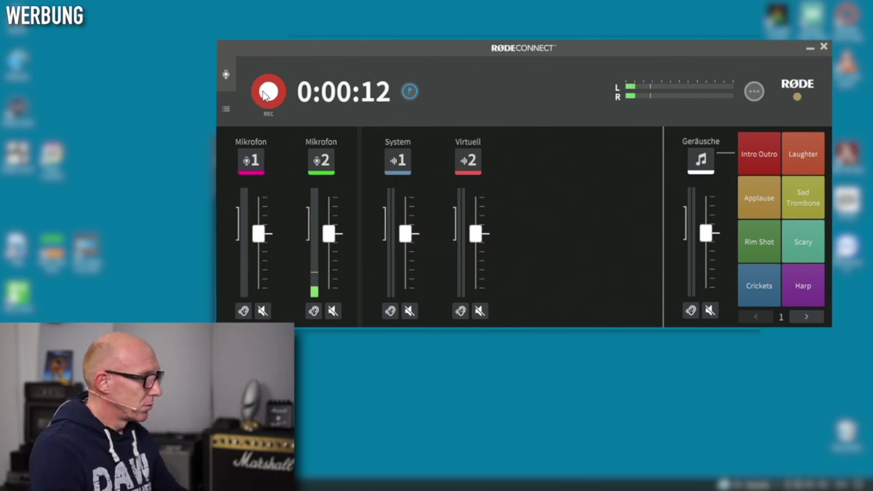
Stop the running recording and open Aufnahme 1 from the recordings list, scrubbing its waveform to about 3 seconds
{"action": "left_click", "coordinate": [269, 92]}
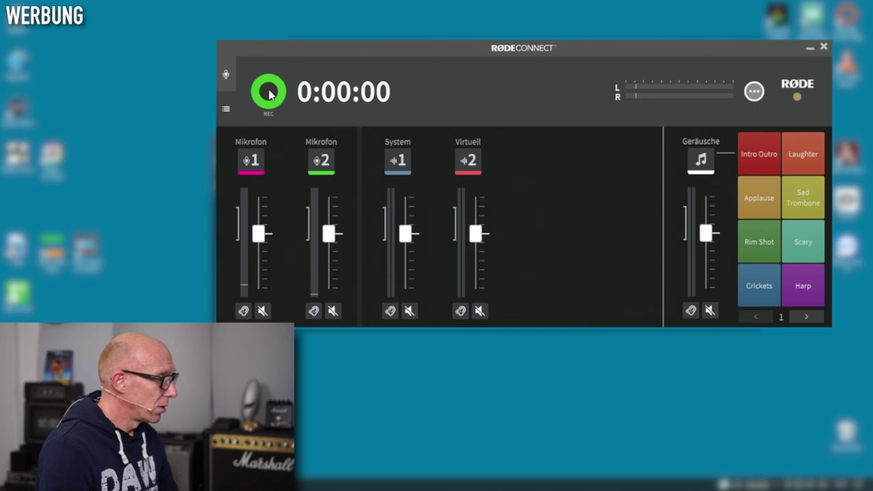
{"action": "left_click", "coordinate": [228, 109]}
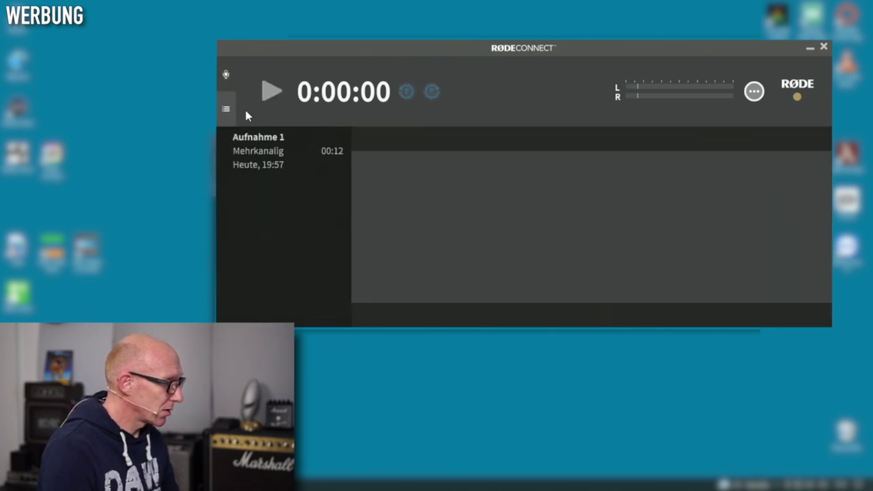
{"action": "left_click", "coordinate": [272, 153]}
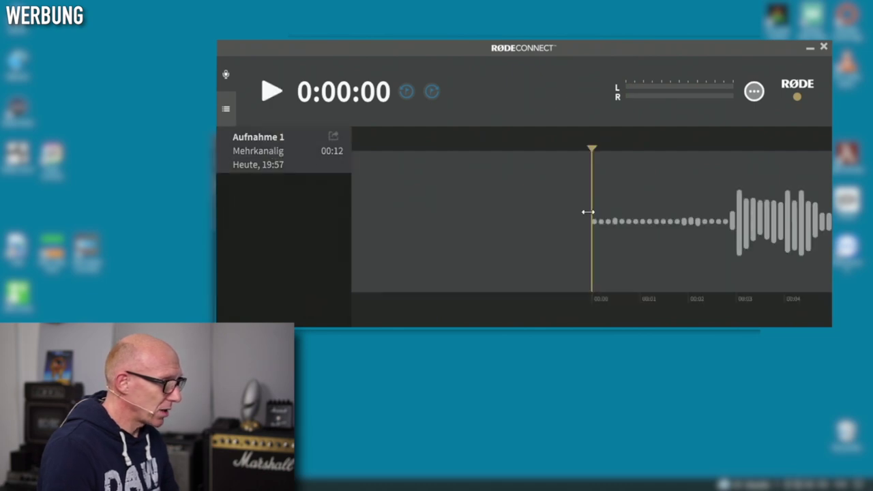
{"action": "left_click_drag", "start_coordinate": [766, 235], "coordinate": [577, 185]}
{"action": "left_click_drag", "start_coordinate": [641, 189], "coordinate": [763, 222]}
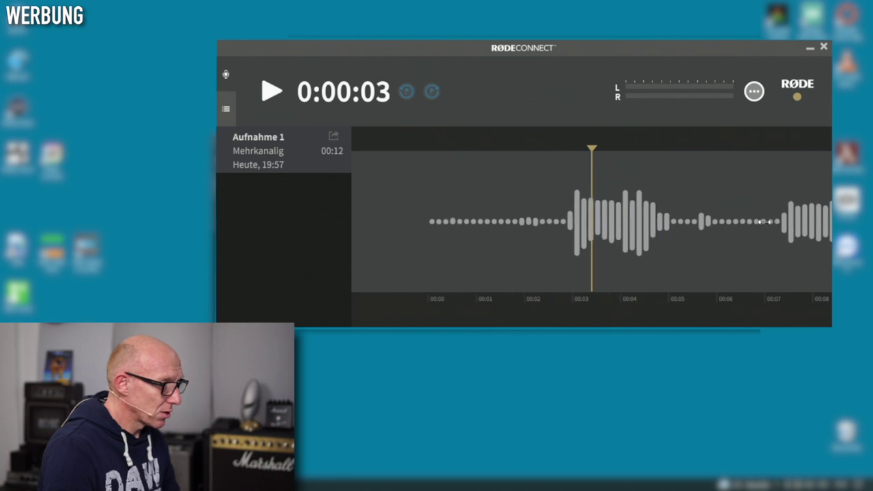
Open the export settings of Aufnahme 1 and review the available platform presets and format options
{"action": "left_click", "coordinate": [333, 136]}
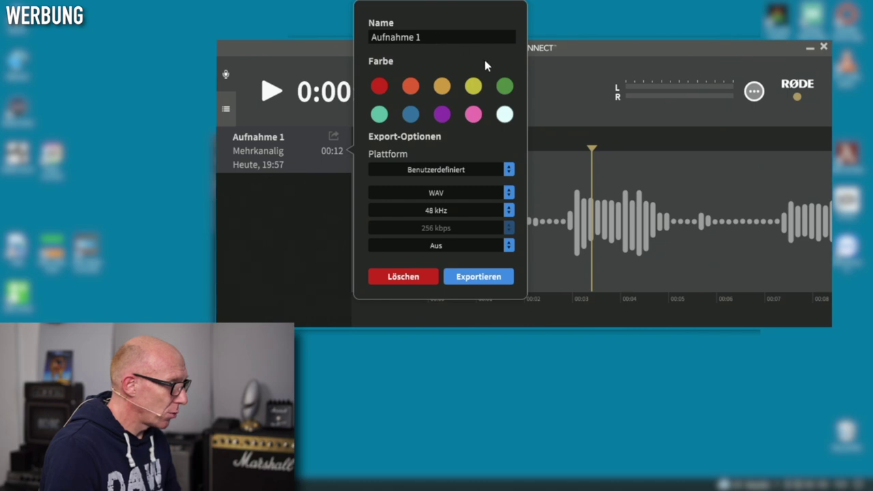
{"action": "left_click", "coordinate": [508, 170]}
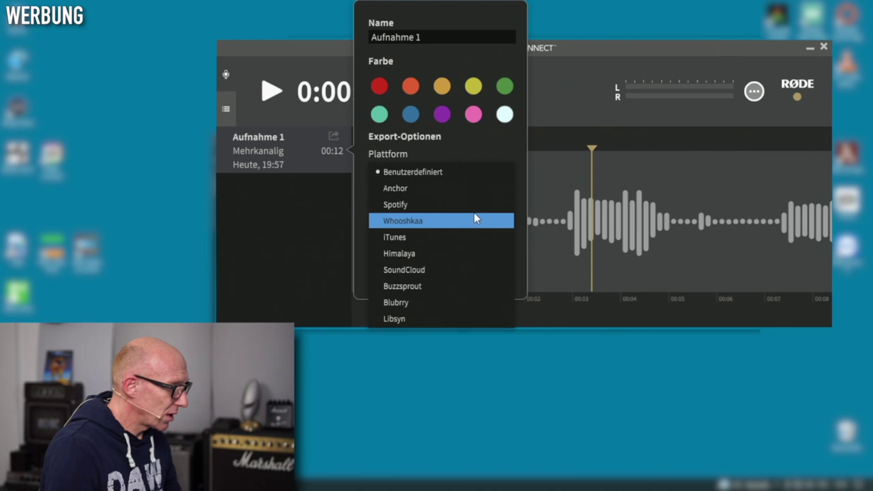
{"action": "left_click", "coordinate": [522, 156]}
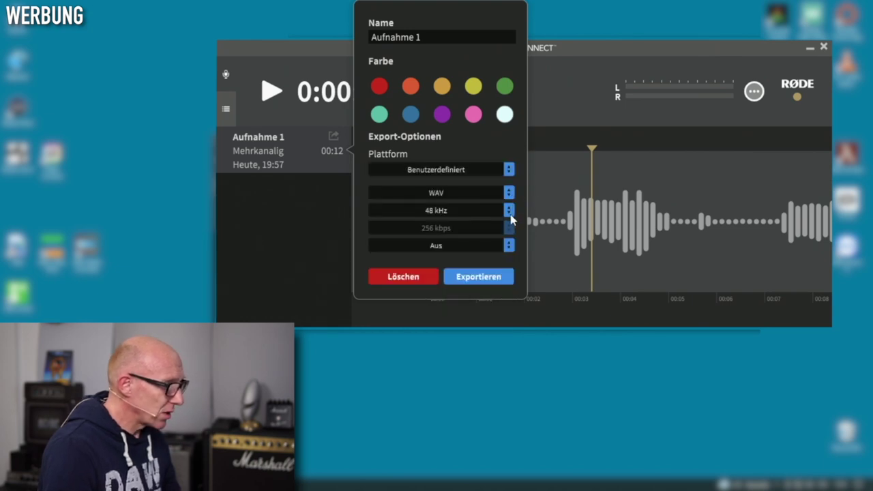
{"action": "left_click", "coordinate": [507, 247]}
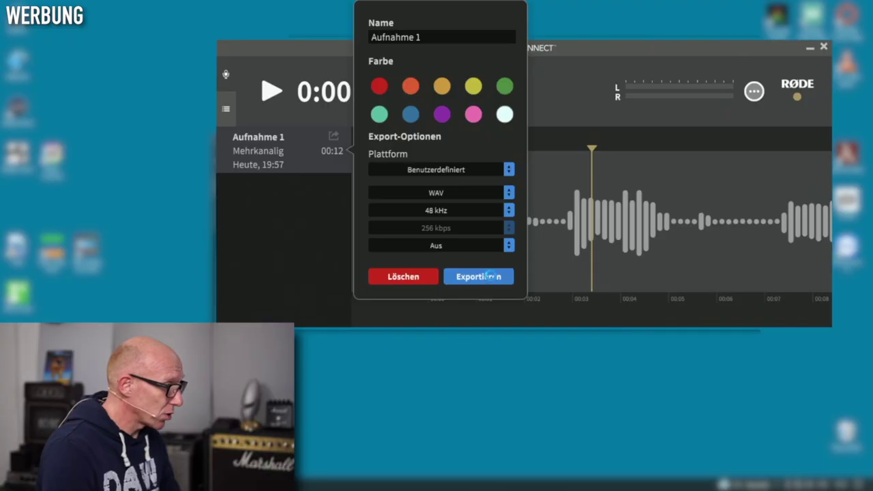
Export Aufnahme 1 with the custom WAV, 48 kHz settings into a new Desktop folder named RODE AUFNAHMEN
{"action": "left_click", "coordinate": [490, 275]}
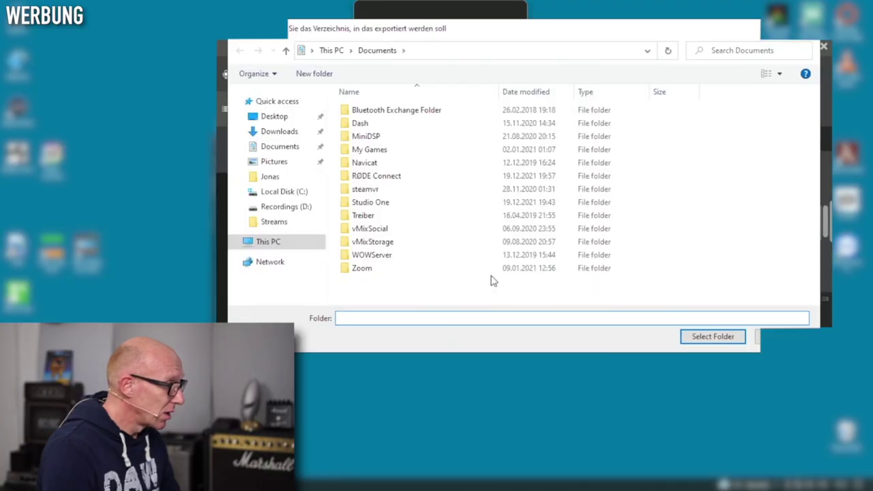
{"action": "left_click", "coordinate": [274, 117]}
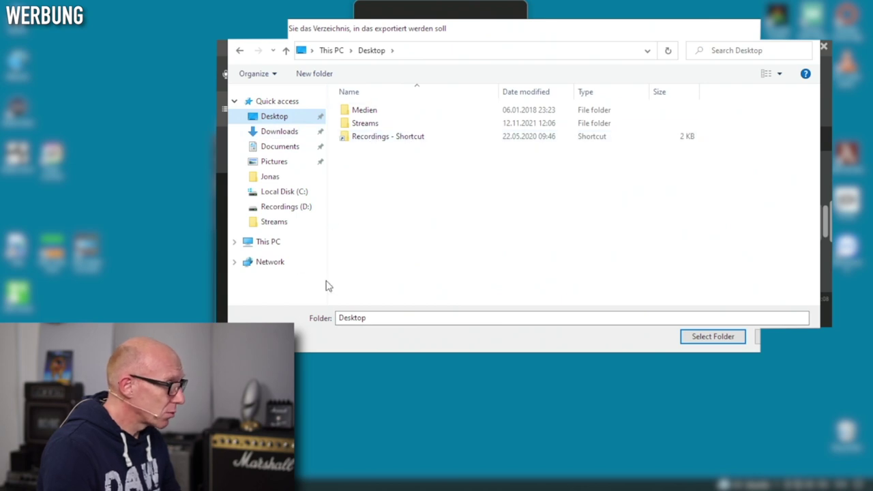
{"action": "right_click", "coordinate": [399, 187]}
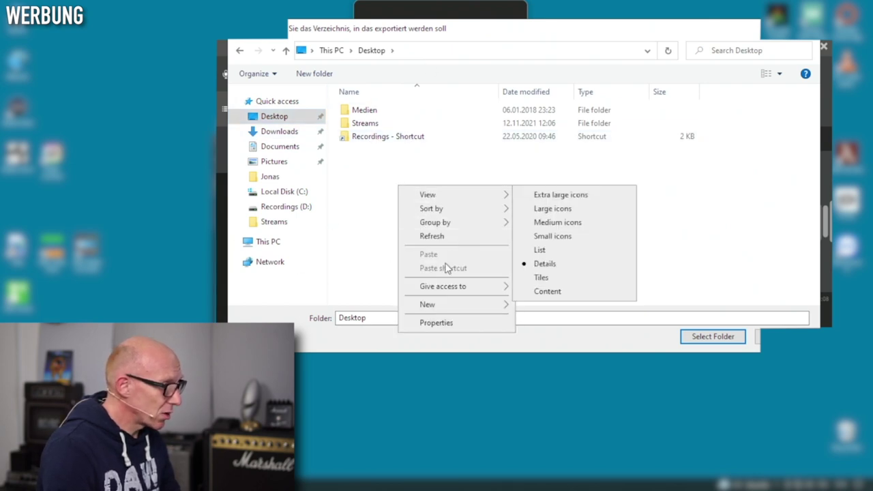
{"action": "mouse_move", "coordinate": [488, 309]}
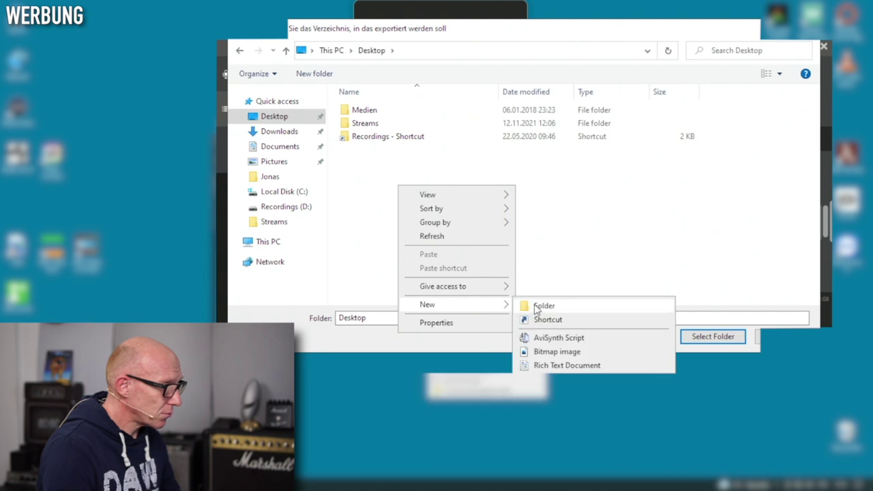
{"action": "left_click", "coordinate": [533, 308]}
{"action": "type", "text": "RODE AUFNAHMEN"}
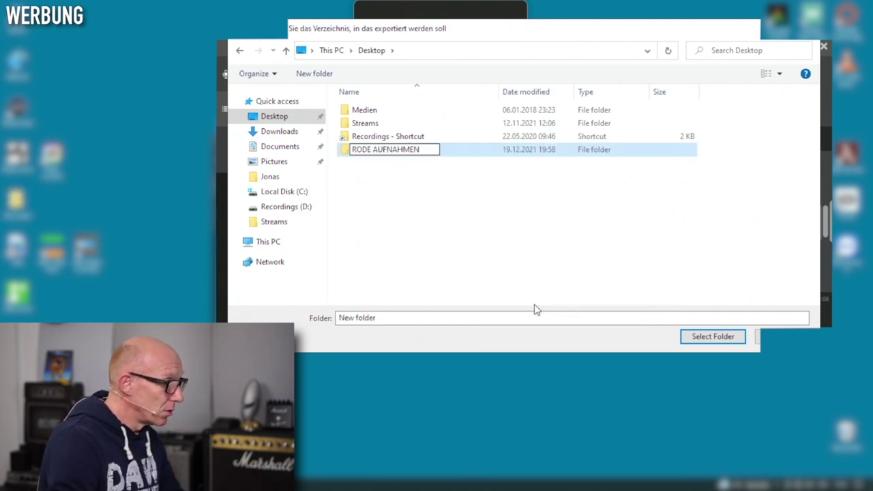
{"action": "key", "text": "Return"}
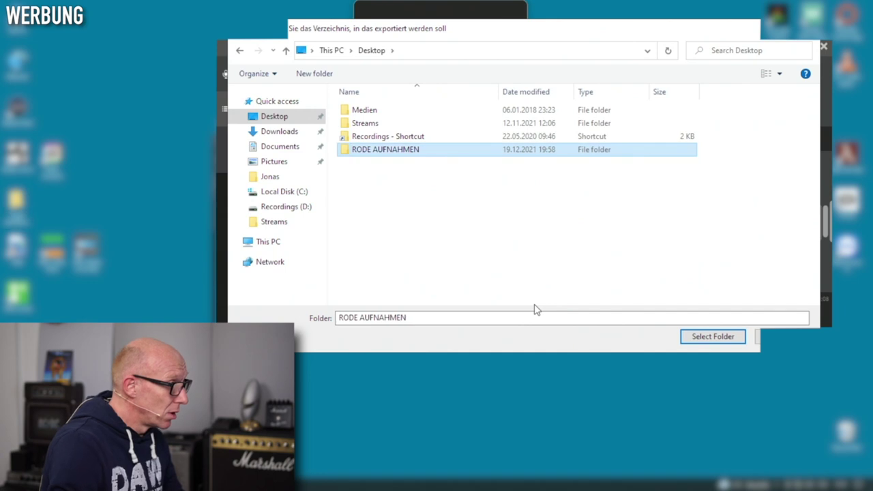
{"action": "double_click", "coordinate": [364, 149]}
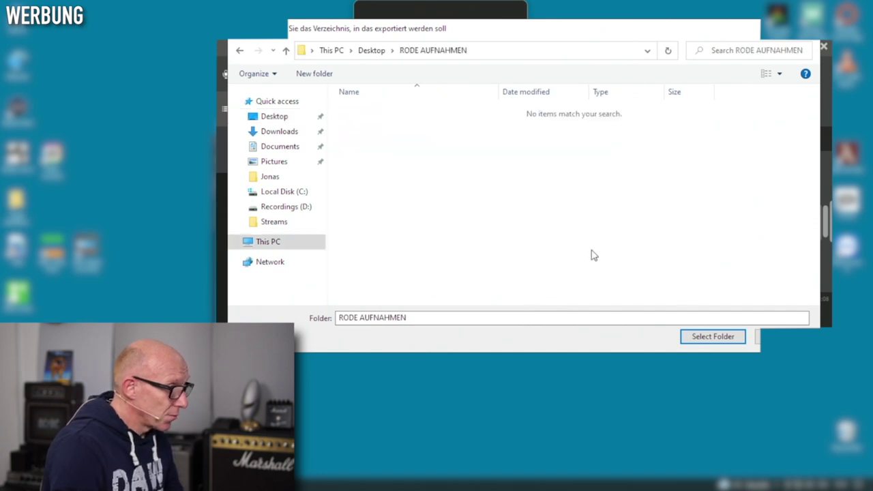
{"action": "left_click", "coordinate": [721, 337]}
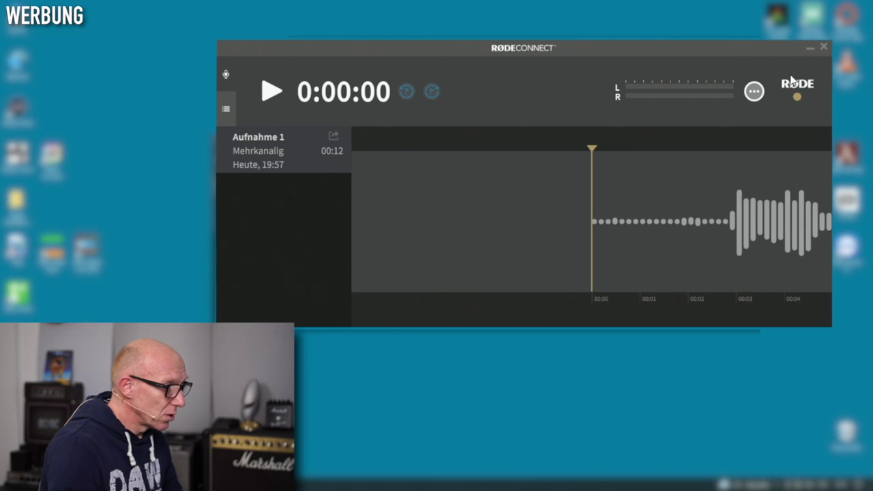
Return to the microphone mixer view, then switch to File Explorer and open the Aufnahme 1 folder inside RODE AUFNAHMEN
{"action": "left_click", "coordinate": [226, 74]}
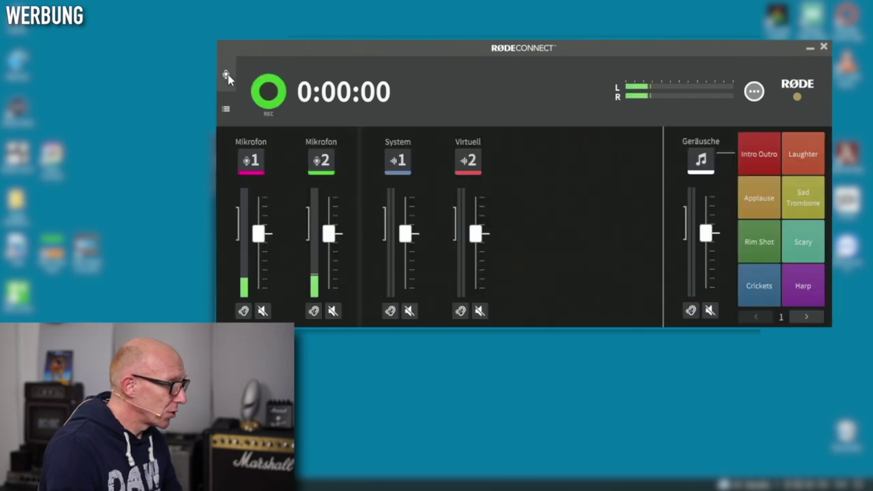
{"action": "left_click", "coordinate": [810, 49]}
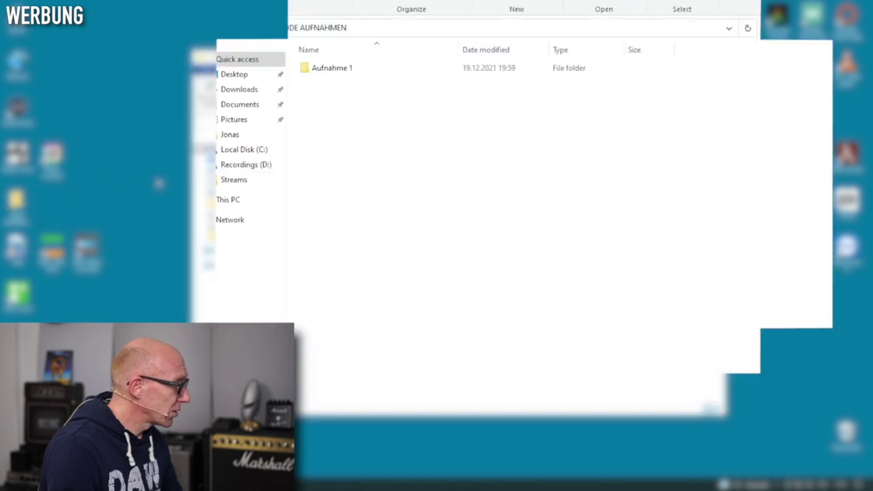
{"action": "double_click", "coordinate": [332, 70]}
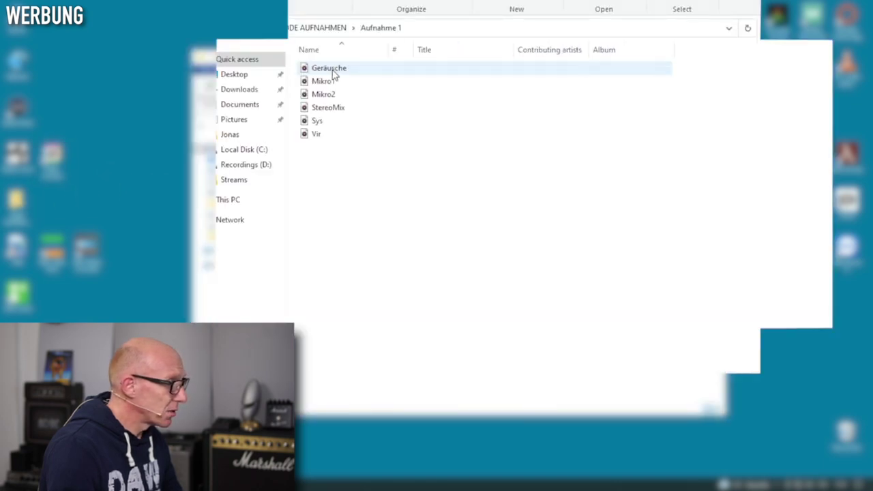
Examine the exported microphone, sound effects, stereo mix, system and virtual channel files in the Aufnahme 1 folder
{"action": "left_click", "coordinate": [332, 83]}
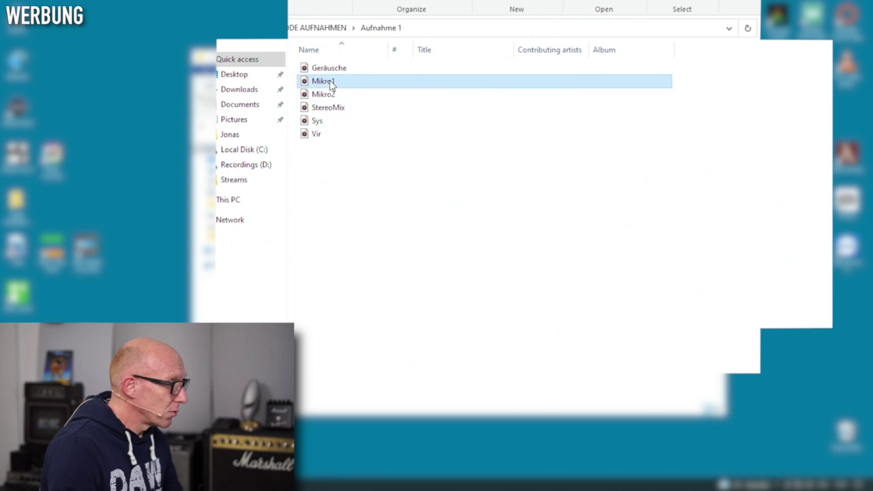
{"action": "left_click", "coordinate": [334, 99], "text": "ctrl"}
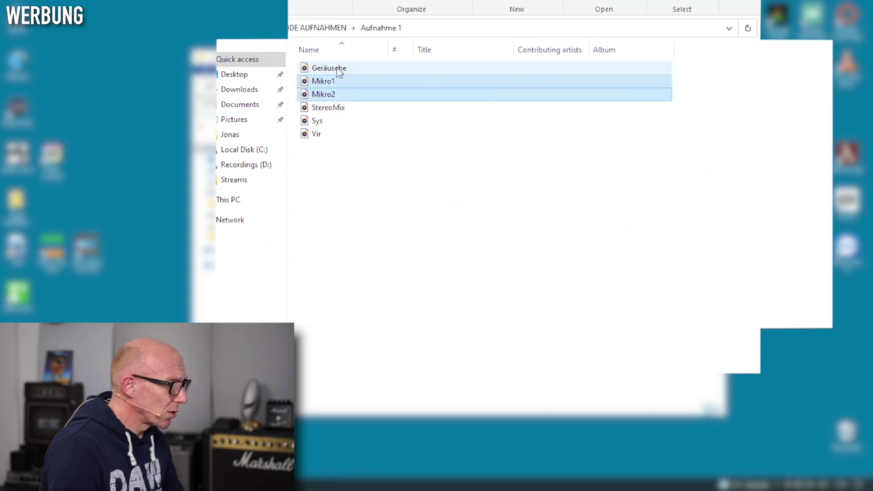
{"action": "left_click", "coordinate": [338, 71]}
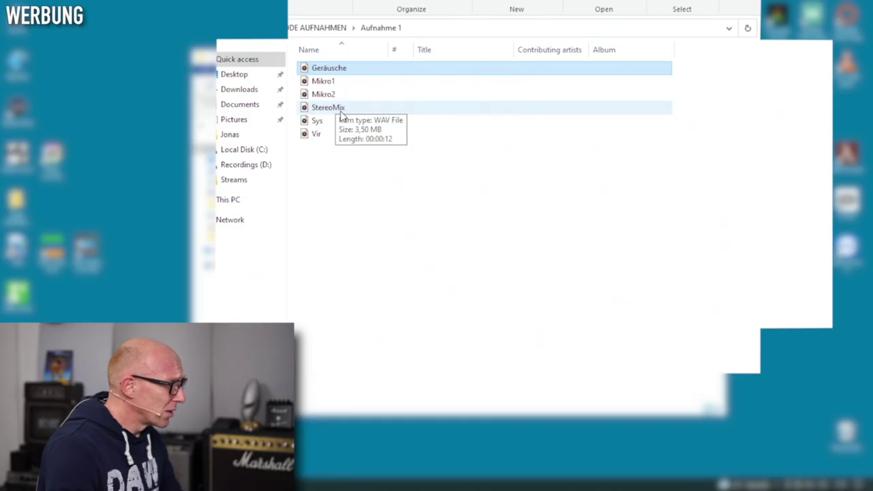
{"action": "left_click", "coordinate": [337, 108]}
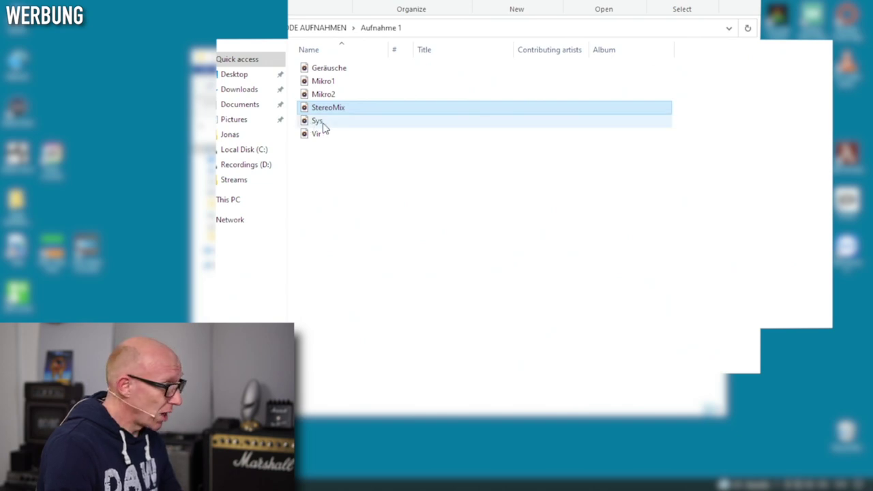
{"action": "left_click", "coordinate": [320, 121]}
{"action": "left_click", "coordinate": [323, 133]}
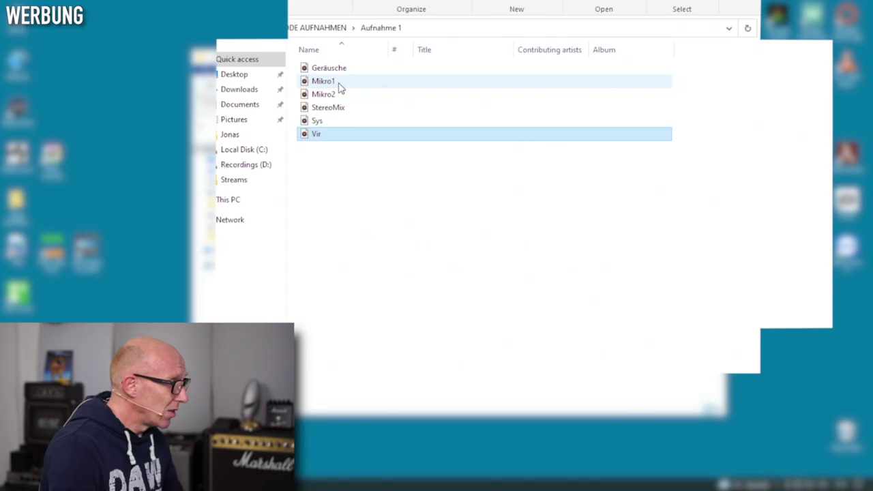
Import Mikro1 and Mikro2 together into the empty Studio One song as separate tracks at its start and close the folder window
{"action": "left_click", "coordinate": [341, 83]}
{"action": "left_click", "coordinate": [343, 94], "text": "shift"}
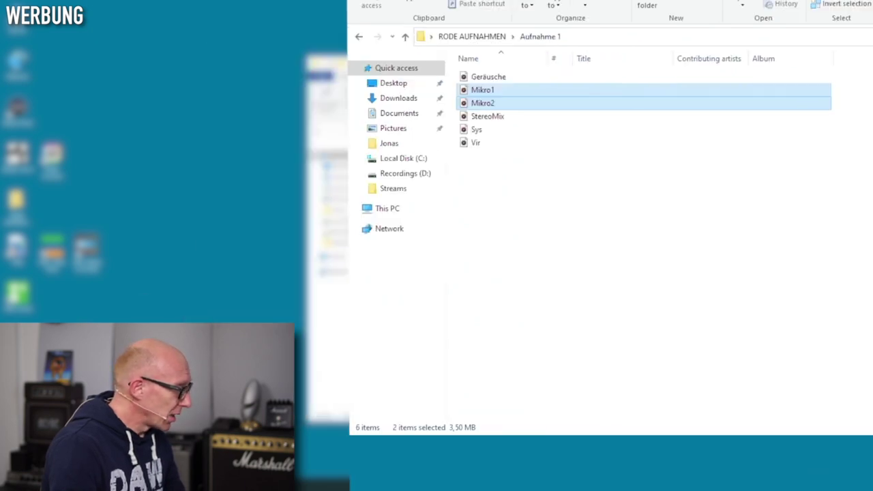
{"action": "key", "text": "alt+Tab"}
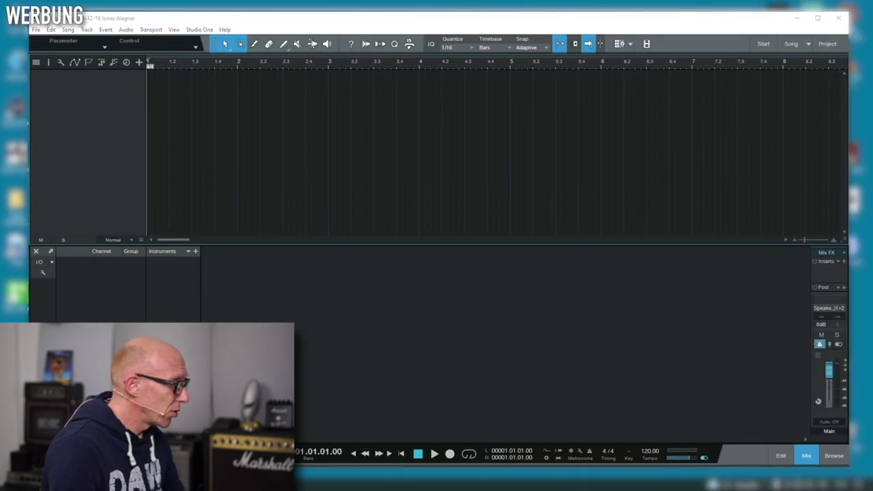
{"action": "key", "text": "alt+Tab"}
{"action": "left_click_drag", "start_coordinate": [434, 178], "coordinate": [147, 81]}
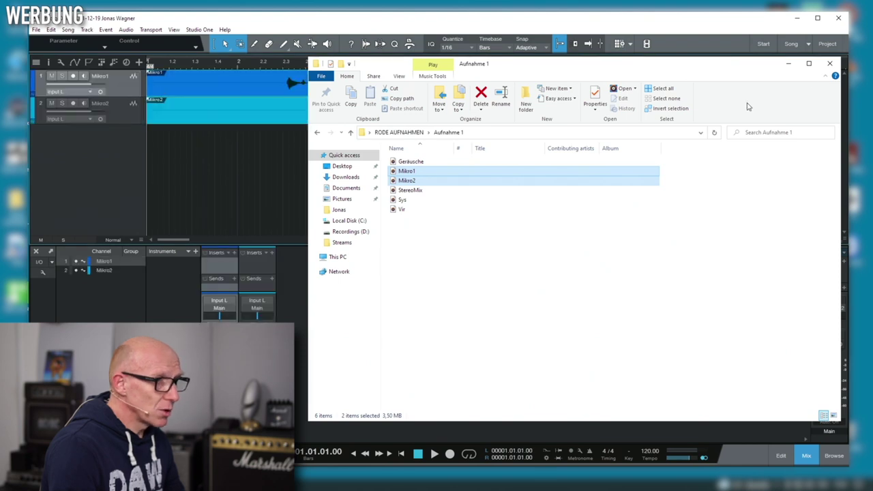
{"action": "left_click", "coordinate": [835, 63]}
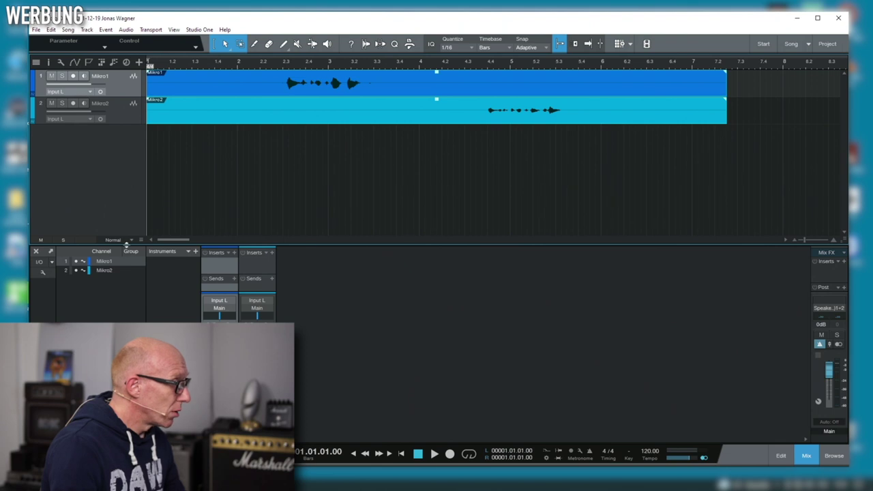
Enlarge both tracks to Medium height and play the song from just before the speech on Mikro1 to past the Mikro2 speech
{"action": "key", "text": "shift+e"}
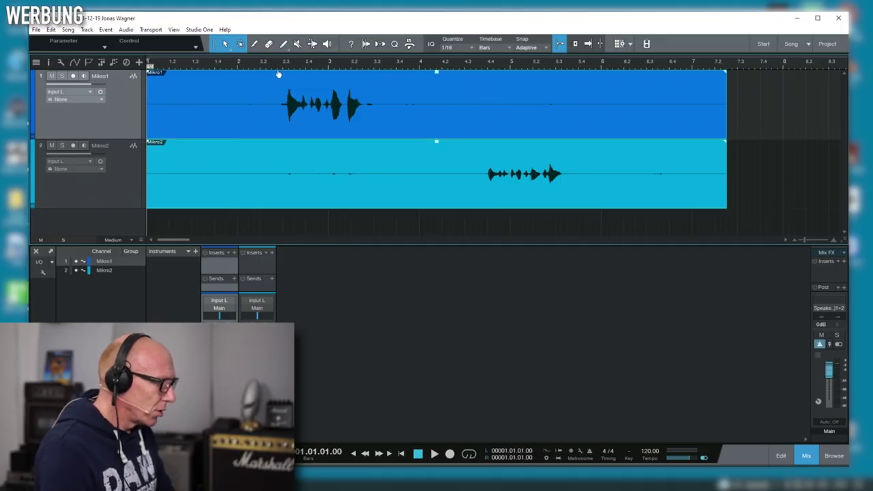
{"action": "left_click", "coordinate": [276, 67]}
{"action": "key", "text": "space"}
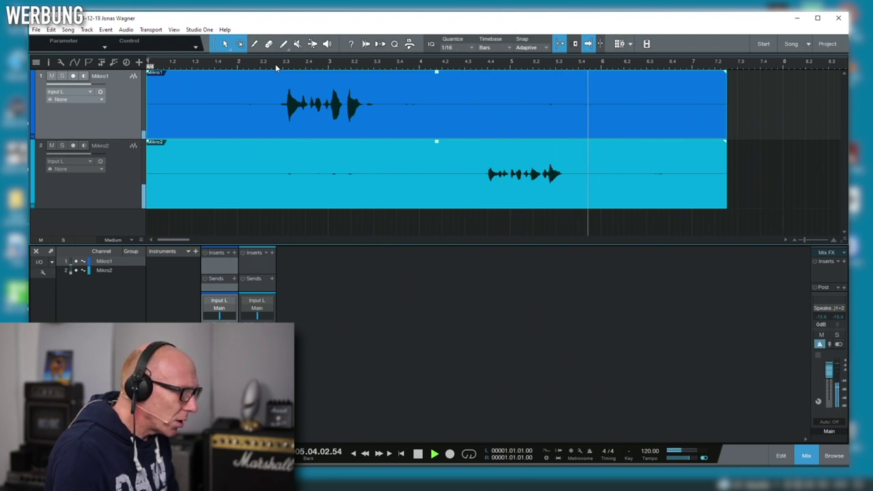
{"action": "key", "text": "space"}
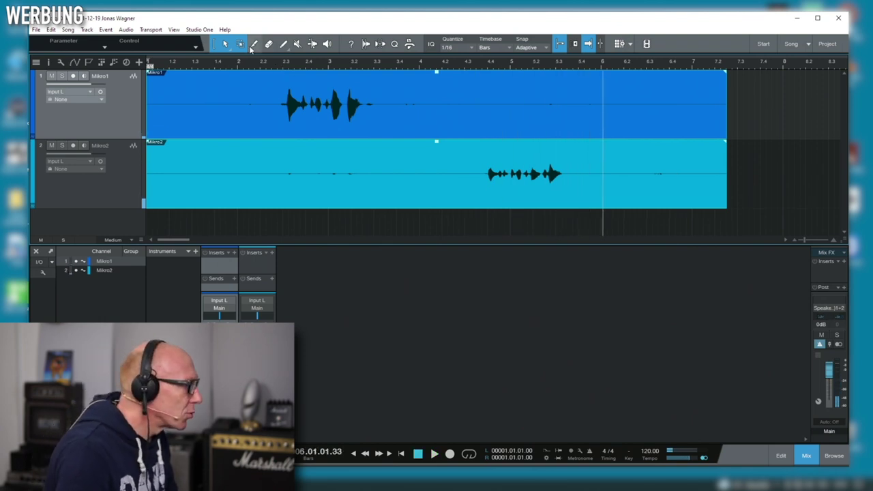
Check the Windows Audio playback and recording devices in the audio setup options, leaving without changes
{"action": "left_click", "coordinate": [211, 31]}
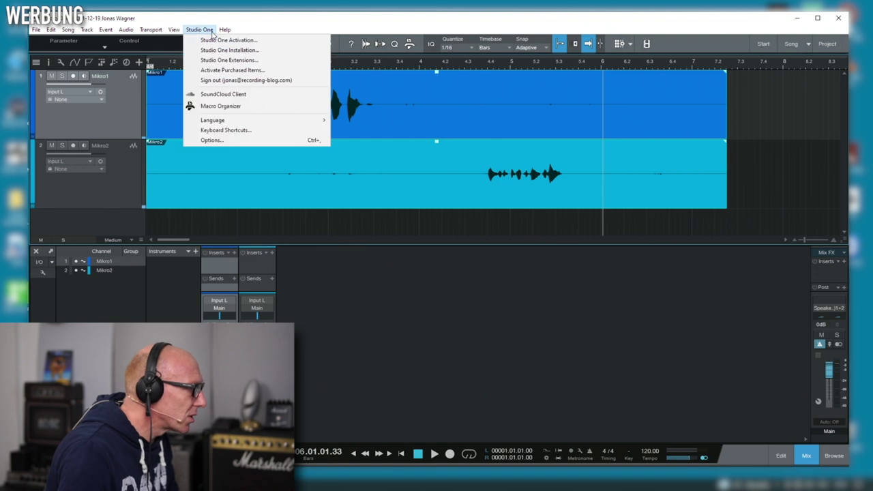
{"action": "left_click", "coordinate": [232, 137]}
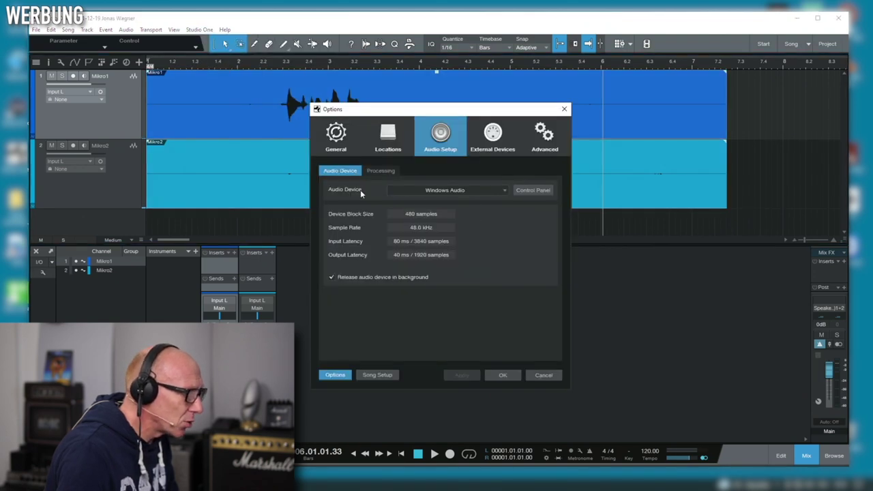
{"action": "left_click", "coordinate": [524, 190]}
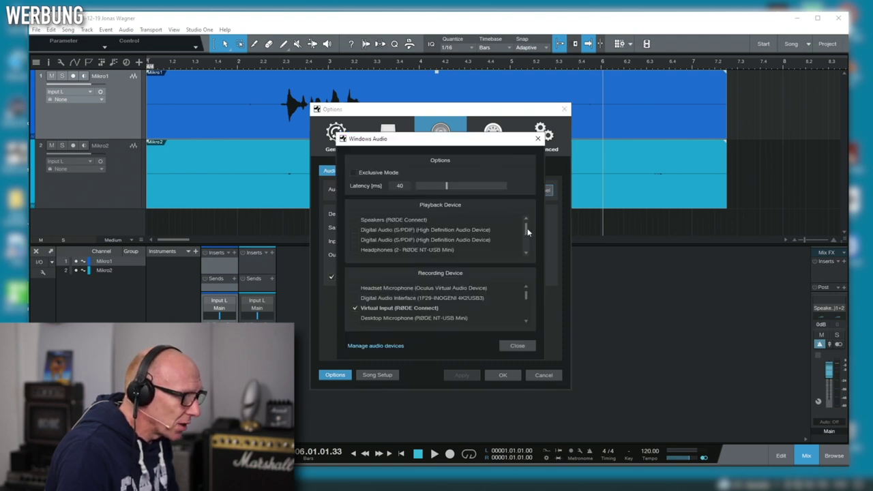
{"action": "scroll", "coordinate": [527, 233], "scroll_direction": "down", "scroll_amount": 4}
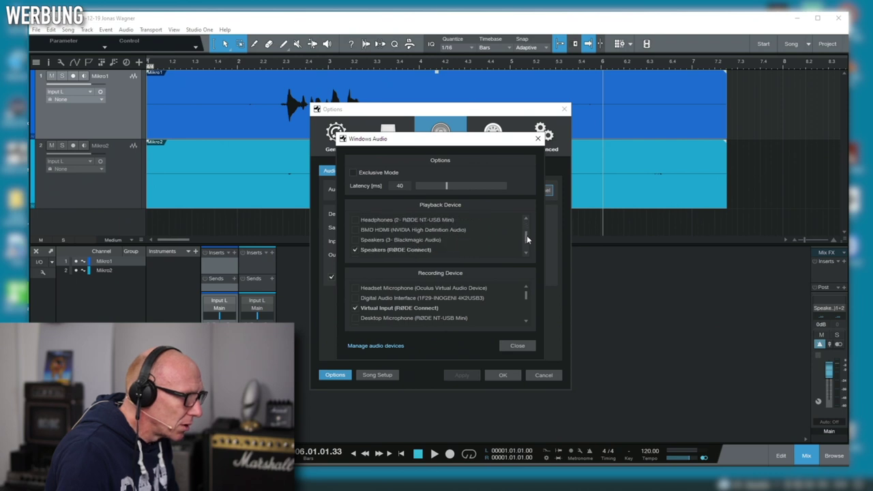
{"action": "scroll", "coordinate": [530, 240], "scroll_direction": "down", "scroll_amount": 1}
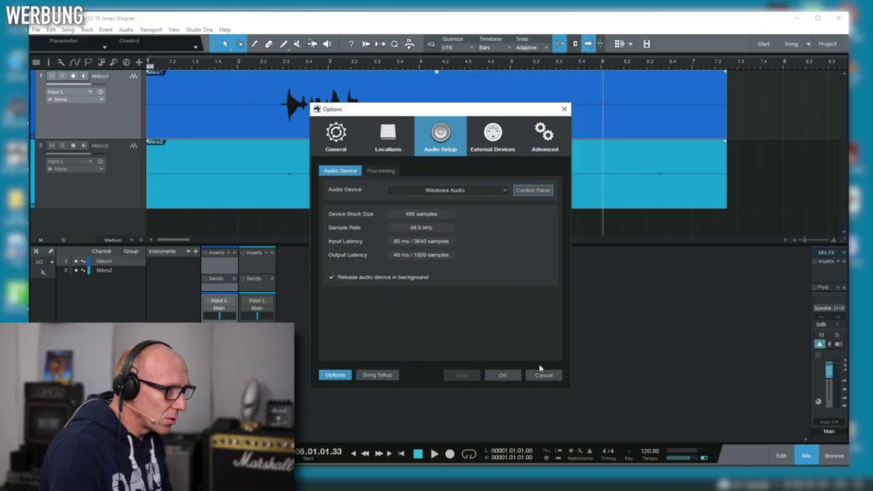
{"action": "left_click", "coordinate": [543, 375]}
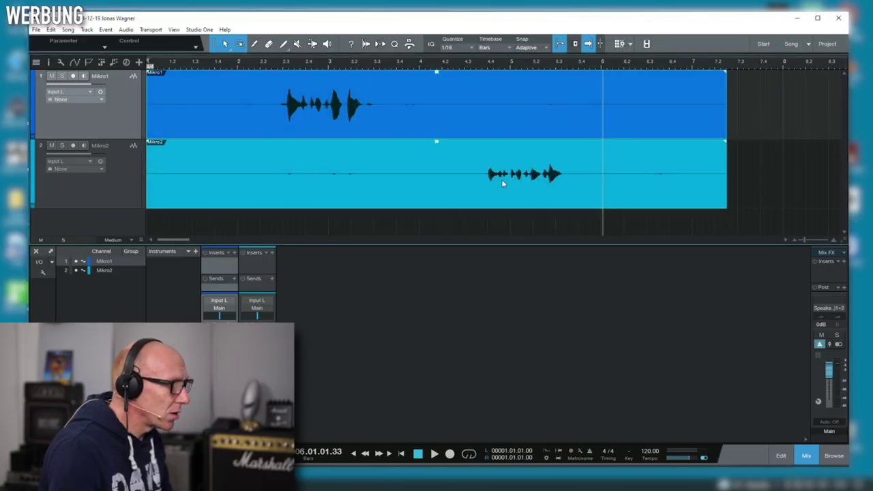
Raise the clip gain of the Mikro2 audio event so its speech waveform roughly matches the level of Mikro1
{"action": "left_click", "coordinate": [529, 172]}
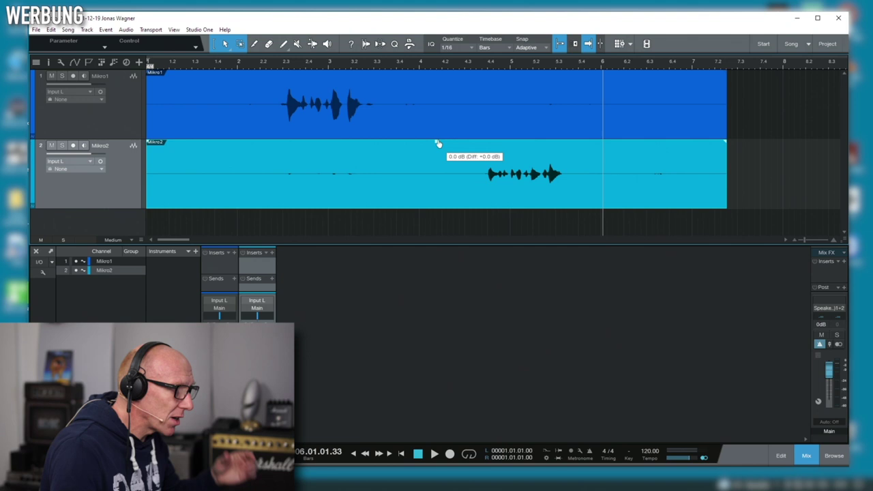
{"action": "left_click_drag", "start_coordinate": [438, 144], "coordinate": [438, 139]}
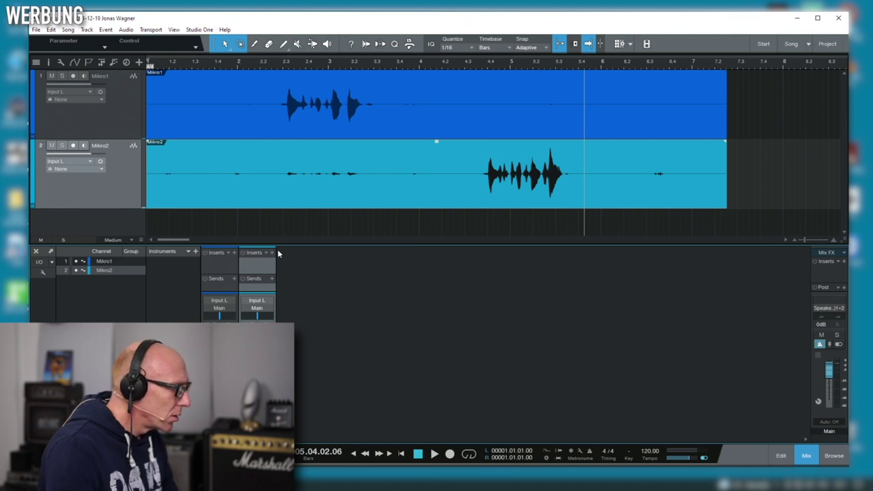
Insert the Compressor plug-in on the Mikro2 channel, finding it with the search term "comp"
{"action": "left_click", "coordinate": [272, 253]}
{"action": "type", "text": "c"}
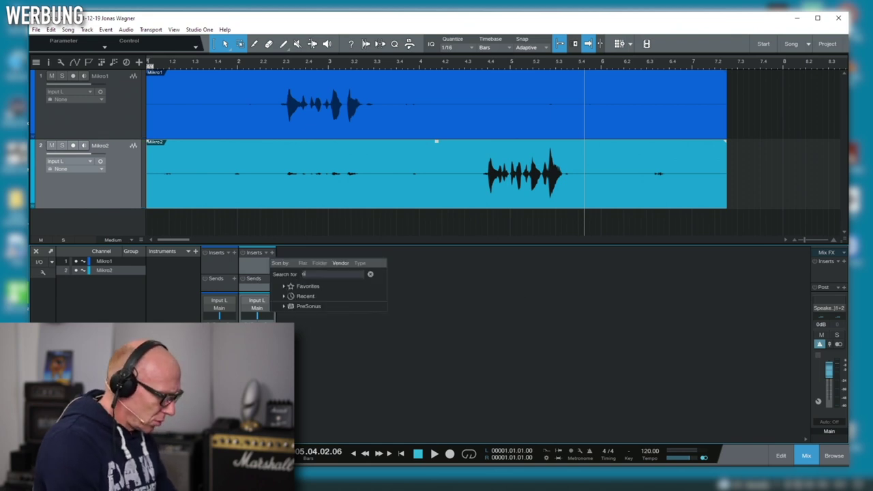
{"action": "type", "text": "ompl"}
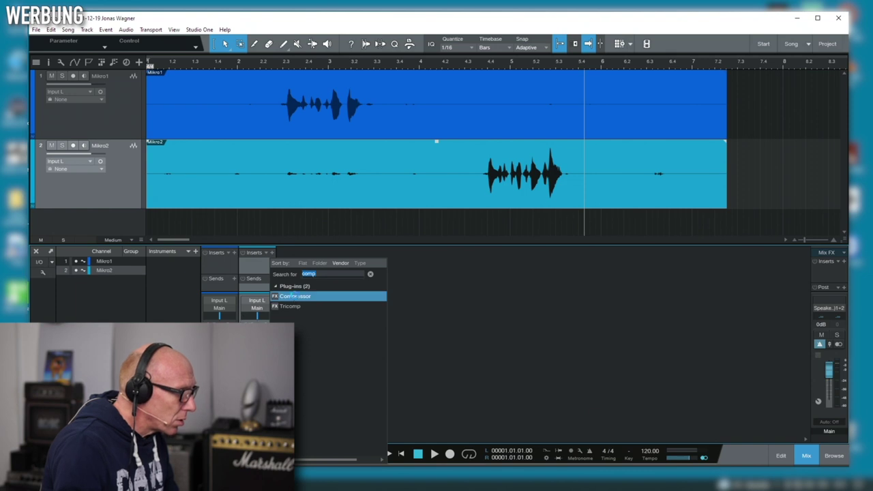
{"action": "left_click", "coordinate": [292, 298]}
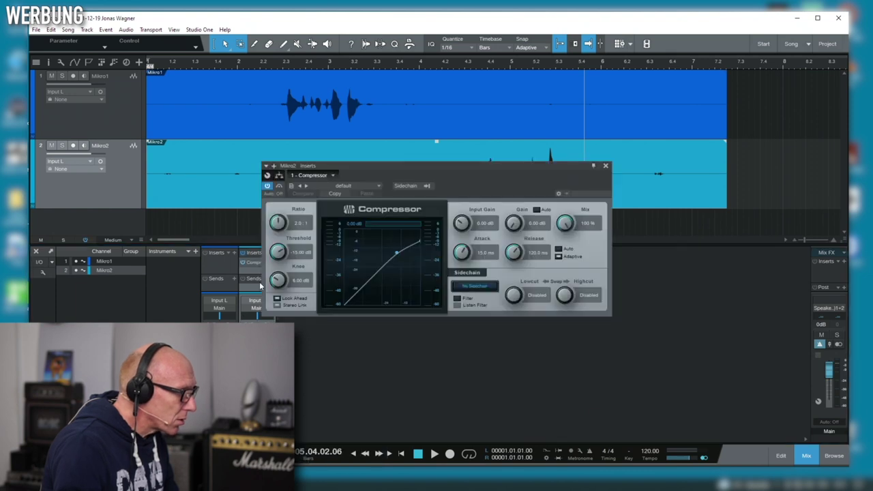
Set the Mikro2 compressor's ratio to 4.0:1, play back the Mikro2 speech through it and close the compressor window
{"action": "left_click", "coordinate": [297, 223]}
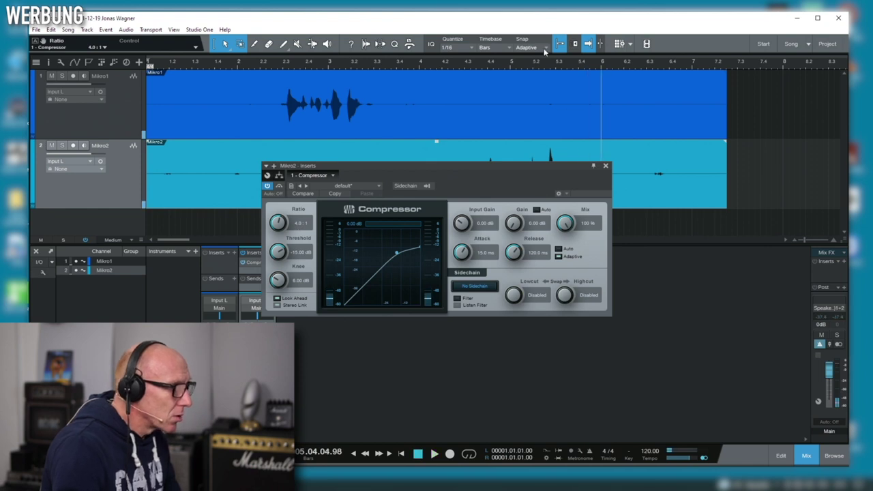
{"action": "left_click", "coordinate": [469, 66]}
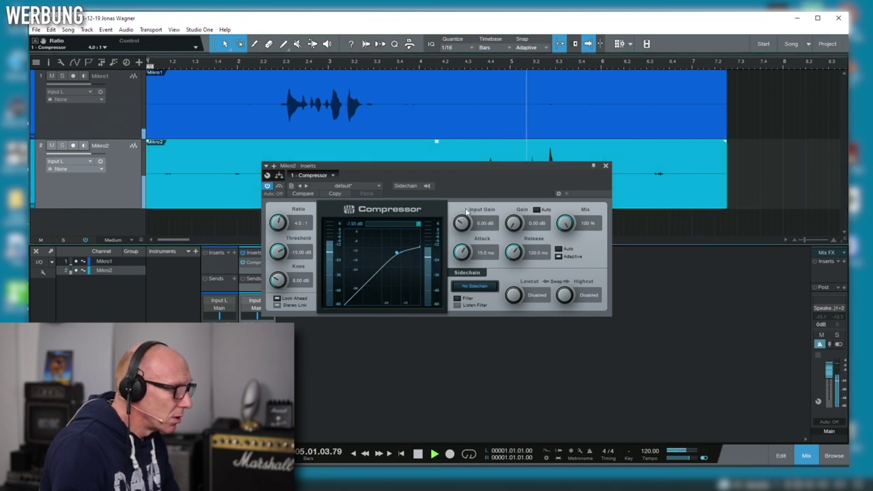
{"action": "left_click", "coordinate": [605, 166]}
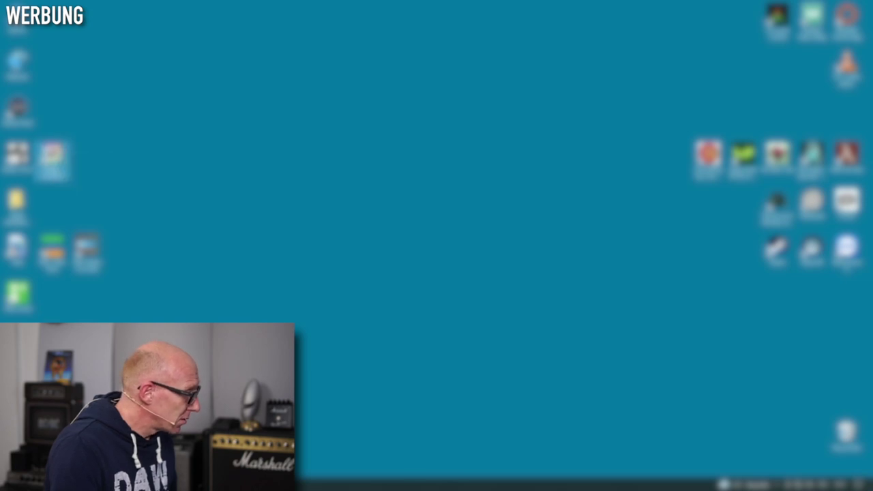
Open RODE Connect and assign the WGo II transmitters TX1 and TX2 to microphone slots 3 and 4, keeping both virtual channels as assigned
{"action": "double_click", "coordinate": [53, 153]}
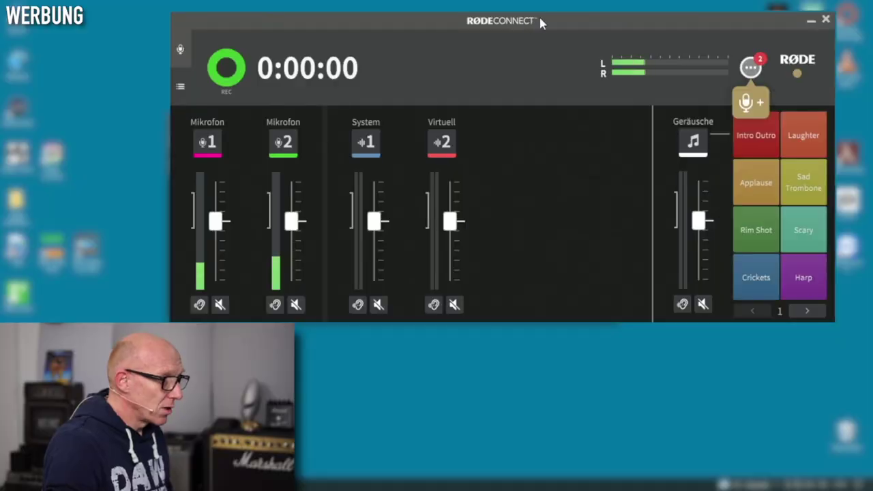
{"action": "left_click", "coordinate": [753, 103]}
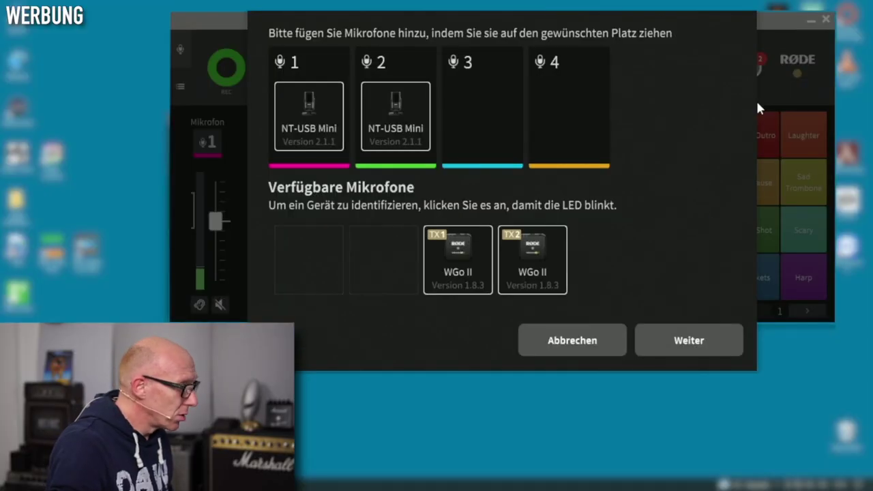
{"action": "left_click_drag", "start_coordinate": [468, 263], "coordinate": [486, 125]}
{"action": "left_click_drag", "start_coordinate": [557, 136], "coordinate": [568, 122]}
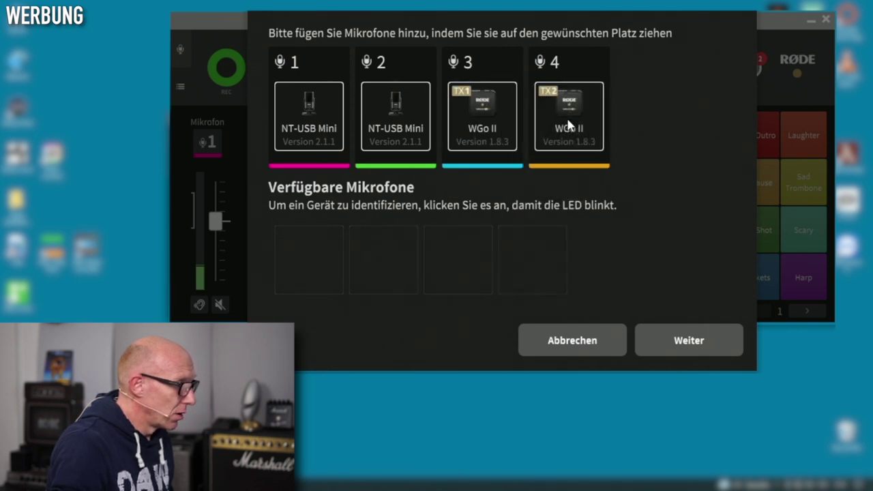
{"action": "left_click", "coordinate": [694, 340]}
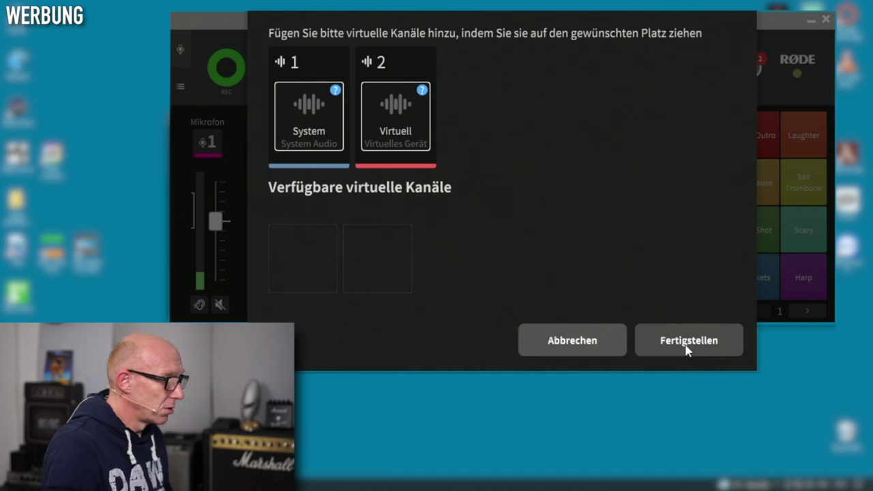
{"action": "left_click", "coordinate": [687, 345]}
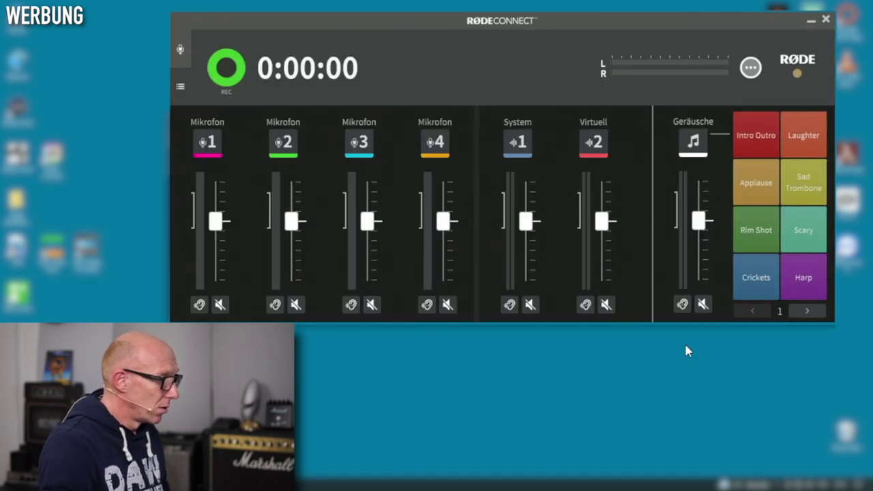